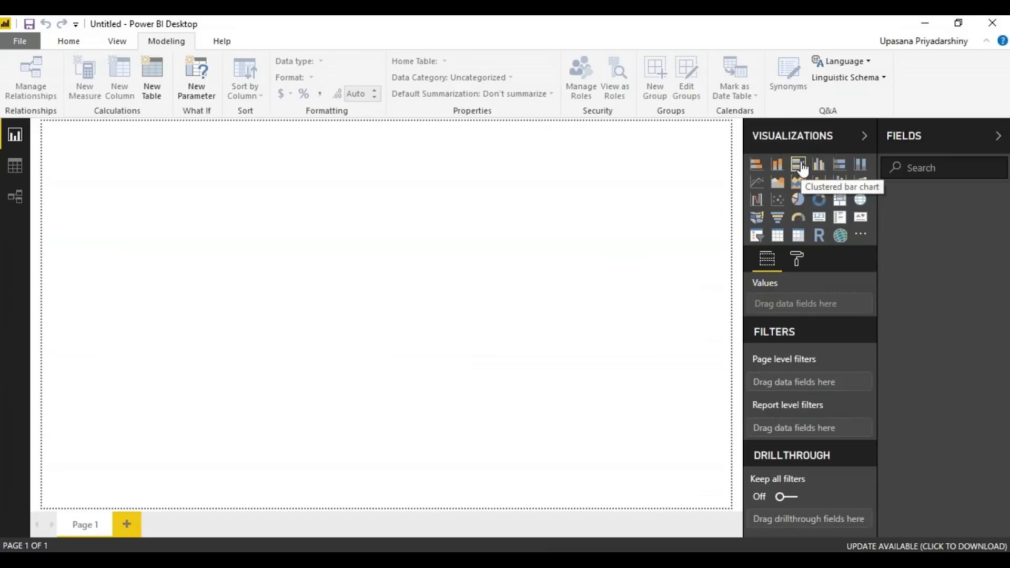
# - Discard a stray column chart and start an import from an Excel workbook
pyautogui.click(818, 168)
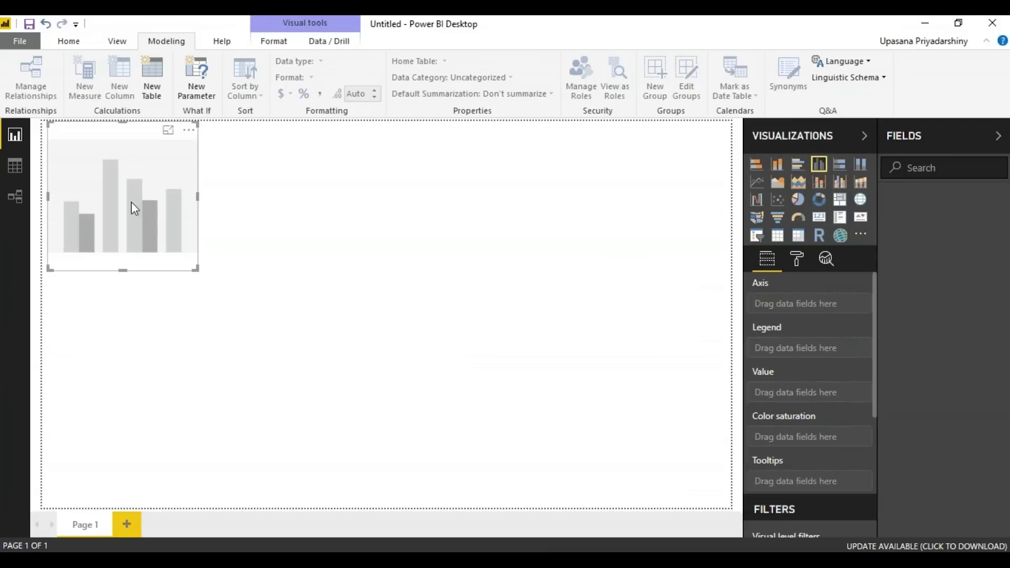
pyautogui.press('Delete')
pyautogui.click(85, 43)
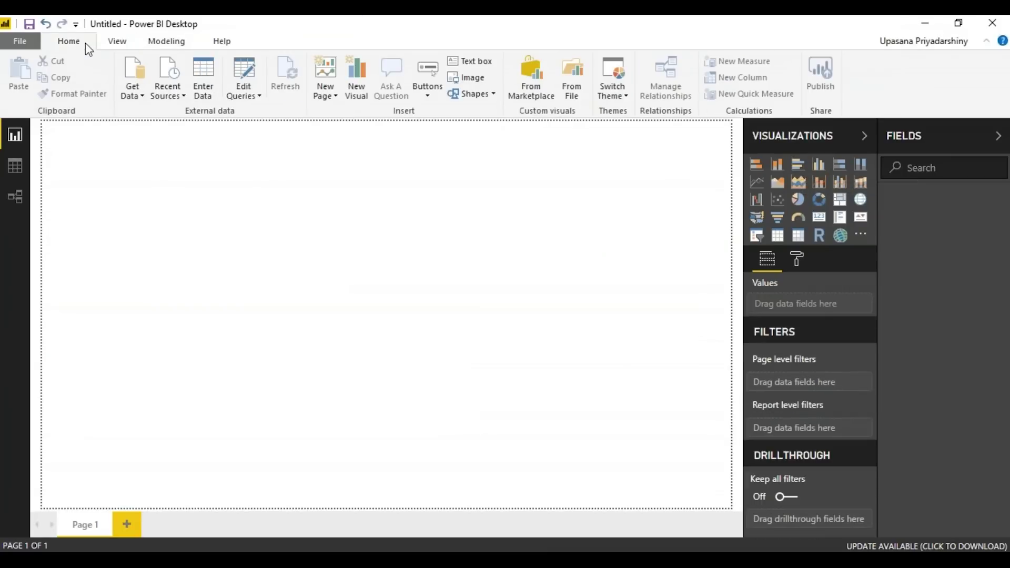
pyautogui.click(134, 92)
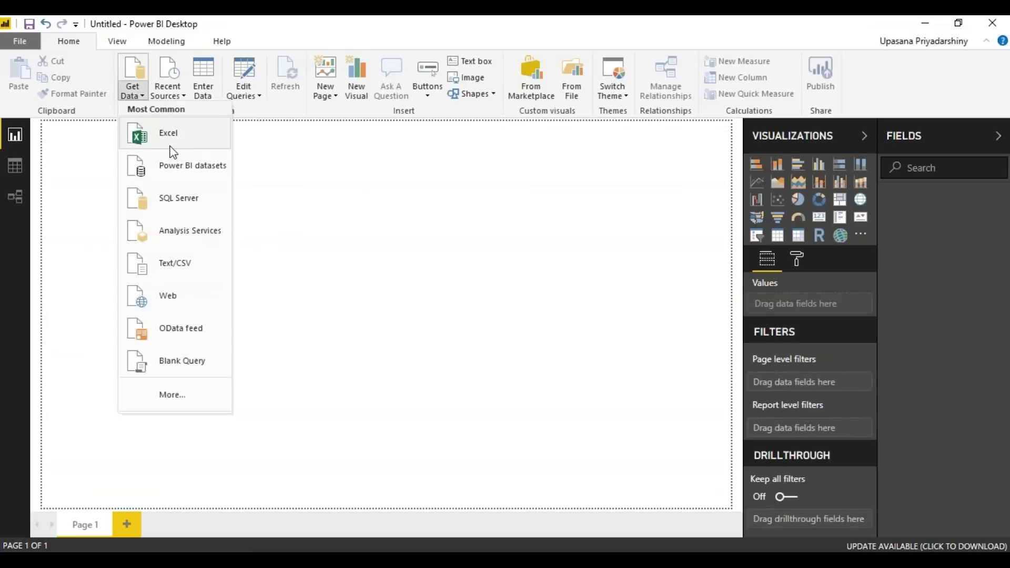
pyautogui.click(169, 134)
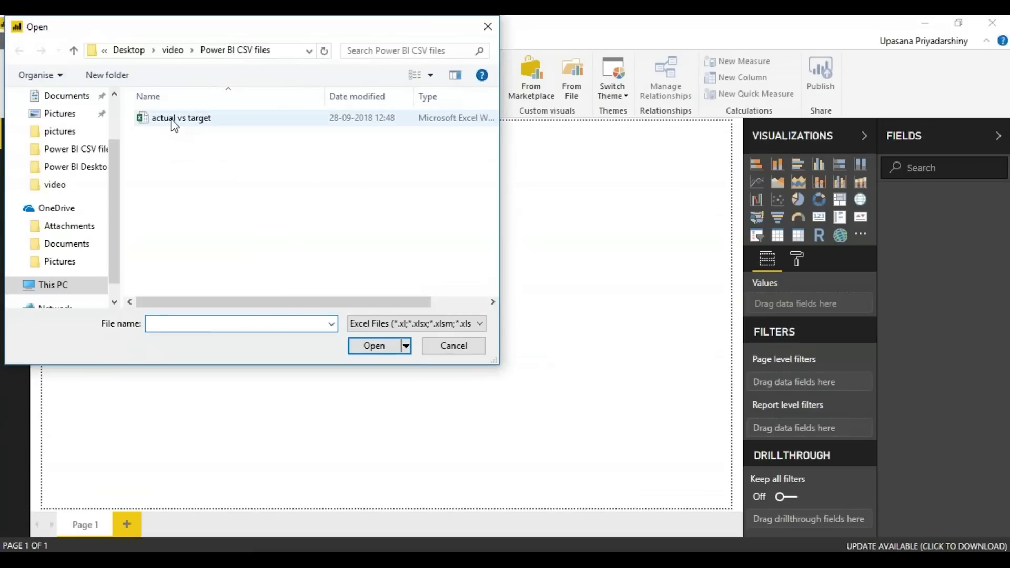
# - Load Sheet1 from the 'actual vs target' workbook and return to the report page
pyautogui.doubleClick(174, 118)
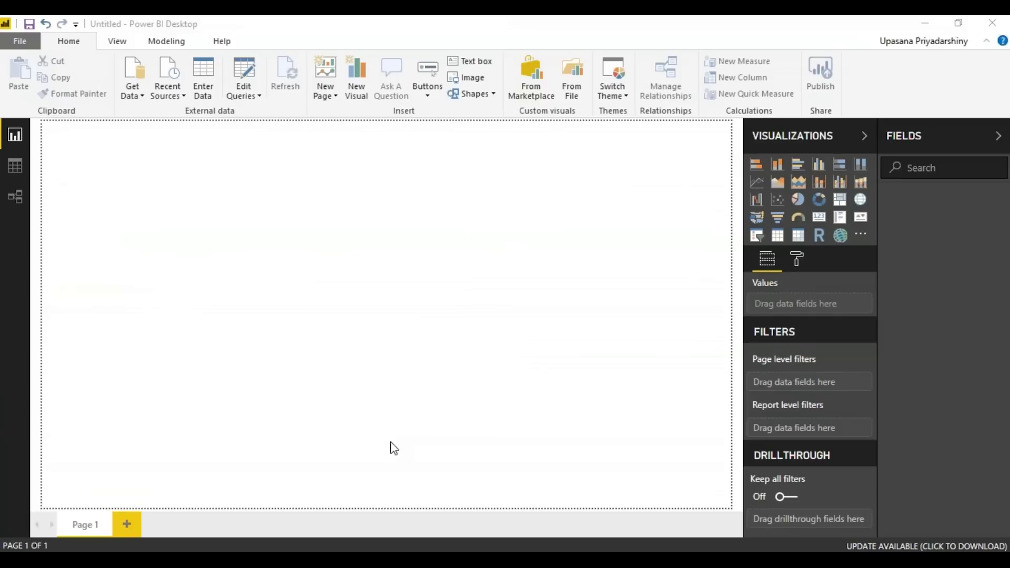
pyautogui.click(224, 148)
pyautogui.click(677, 521)
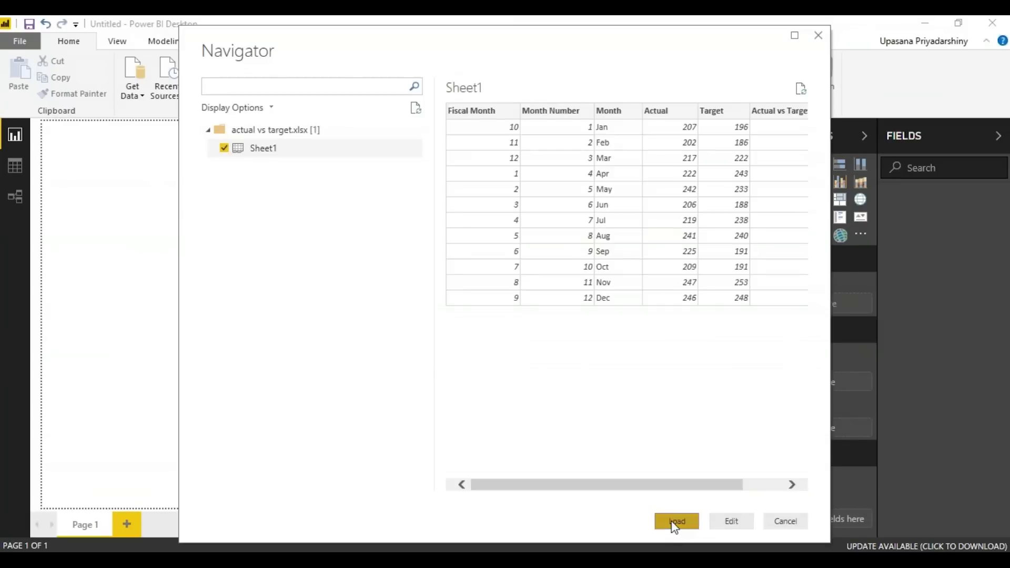
pyautogui.click(14, 167)
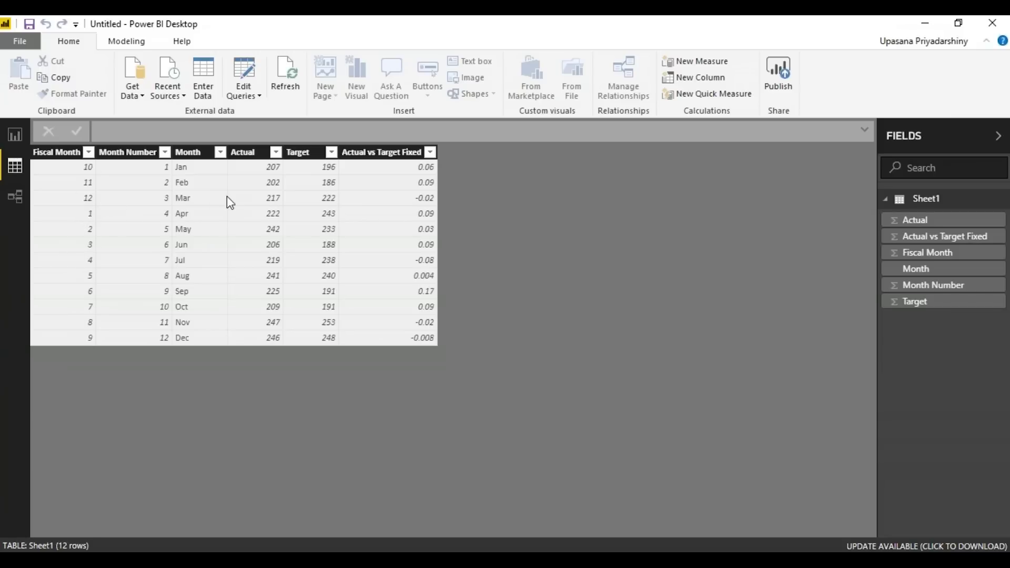
pyautogui.click(18, 128)
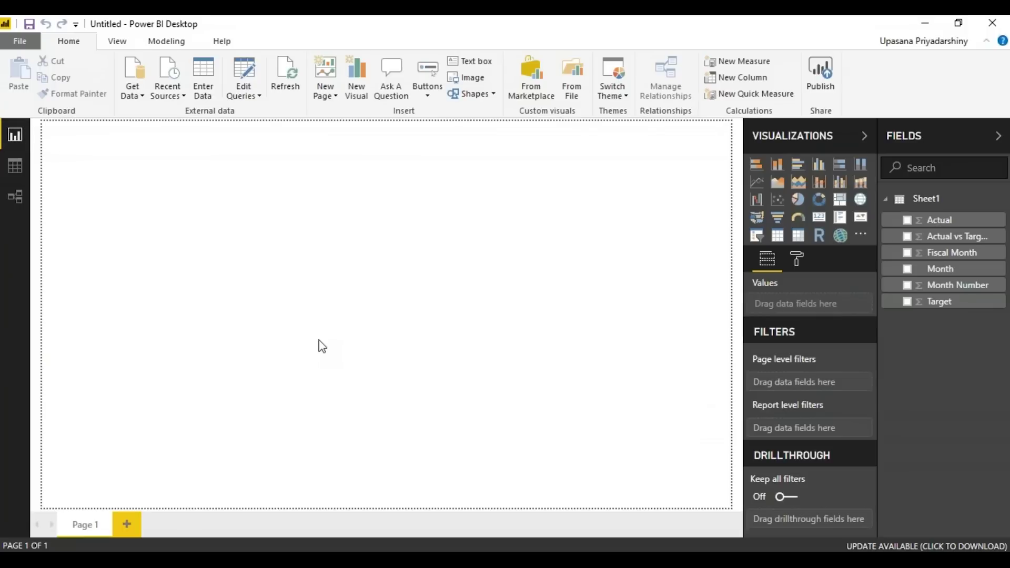
# - Add a page-filling column chart with Month on the axis and Actual as values, converting it to KPI
pyautogui.click(819, 164)
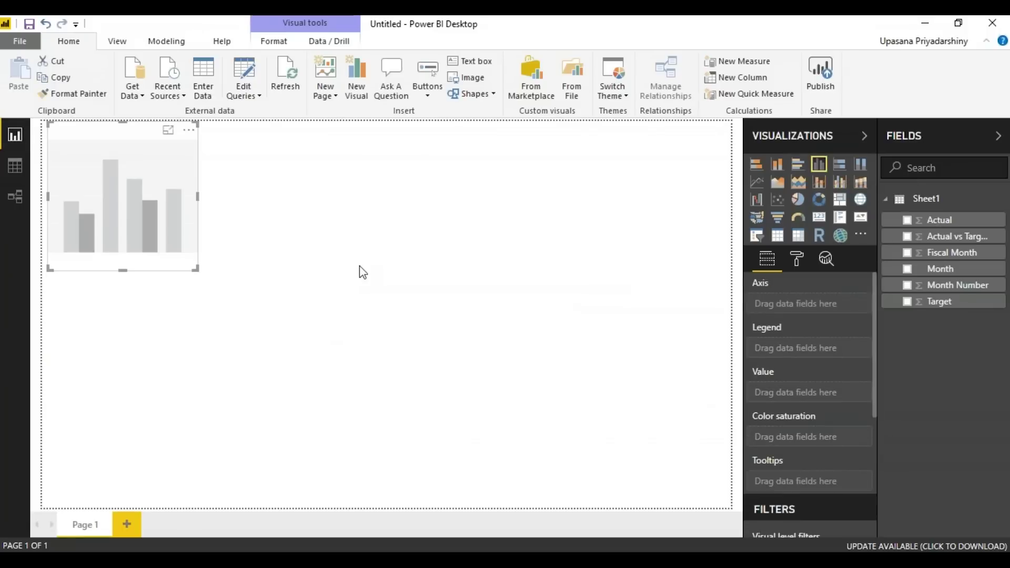
pyautogui.moveTo(199, 266); pyautogui.dragTo(765, 547)
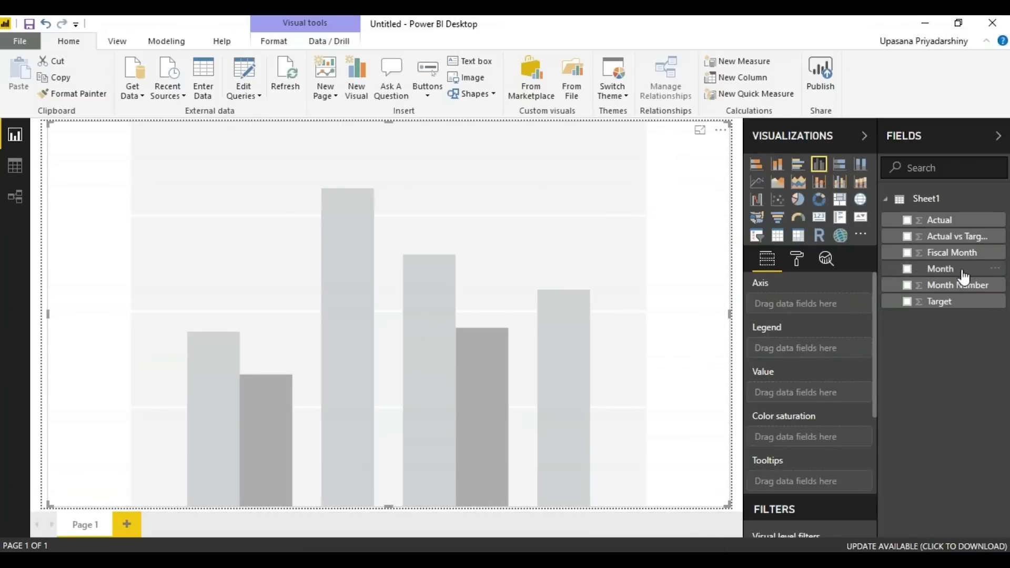
pyautogui.moveTo(963, 269); pyautogui.dragTo(809, 304)
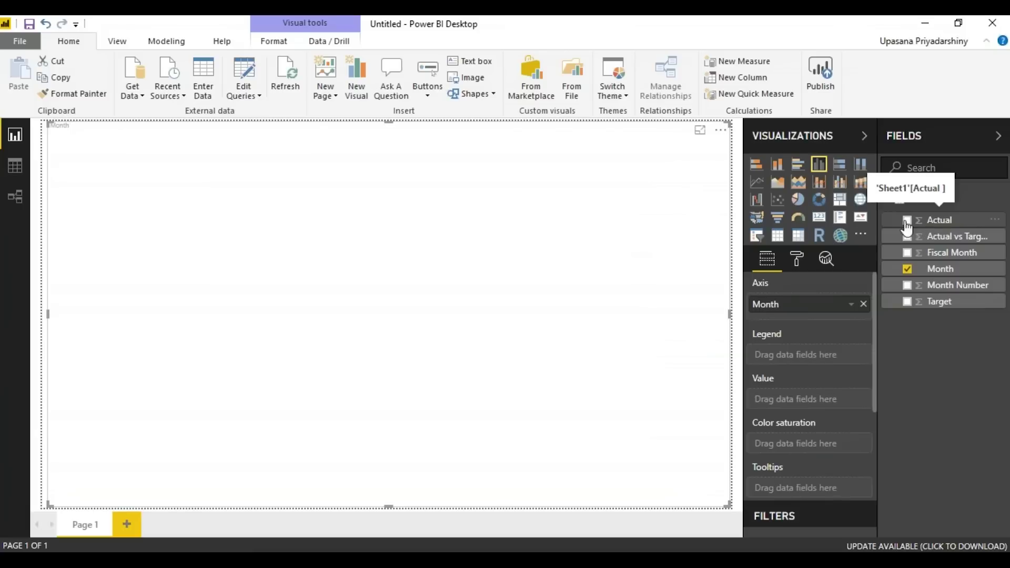
pyautogui.moveTo(933, 228); pyautogui.dragTo(456, 289)
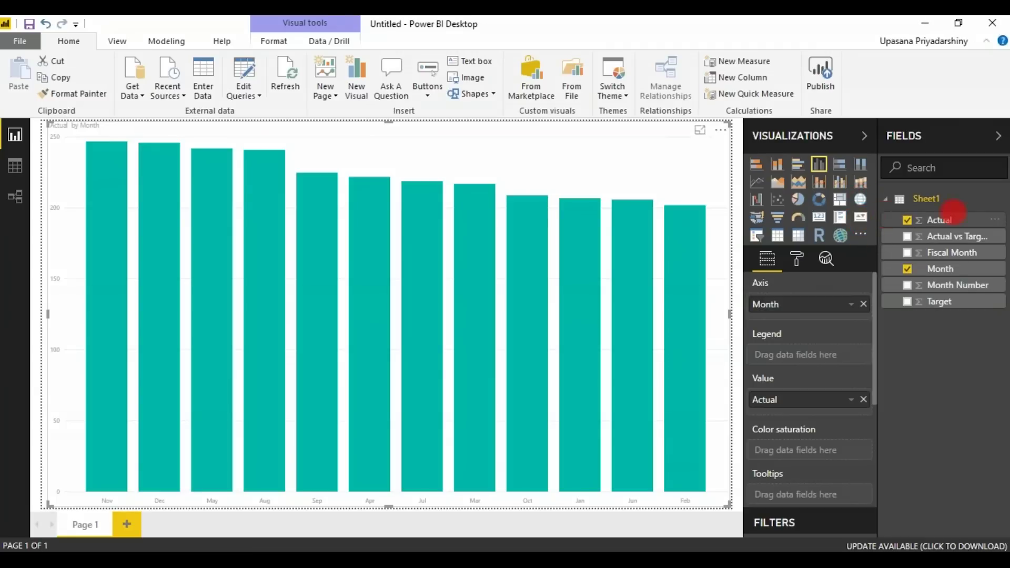
pyautogui.click(863, 221)
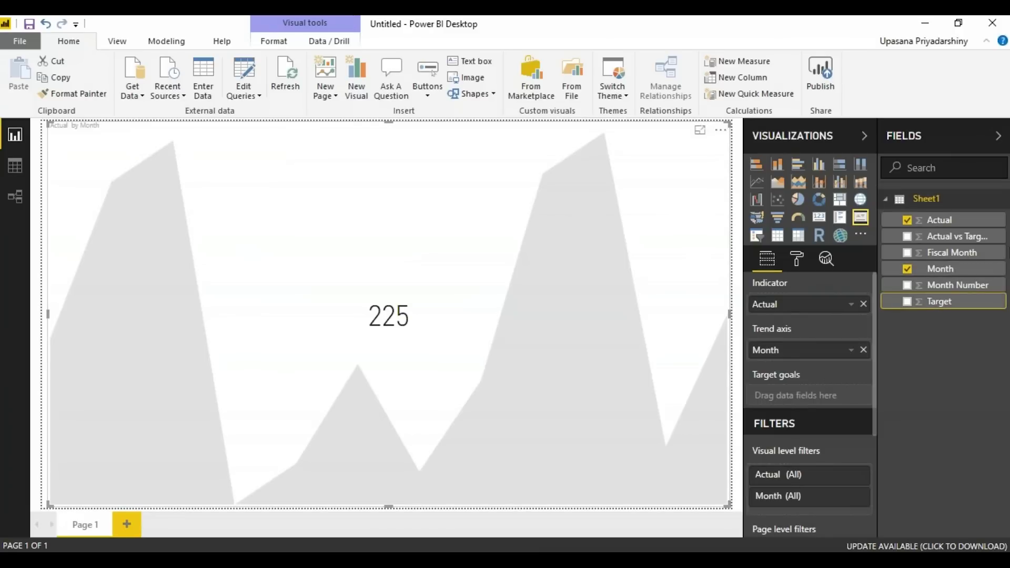
# - Set Target as the KPI's goal and narrow the visual to the page's left half
pyautogui.moveTo(936, 304); pyautogui.dragTo(842, 387)
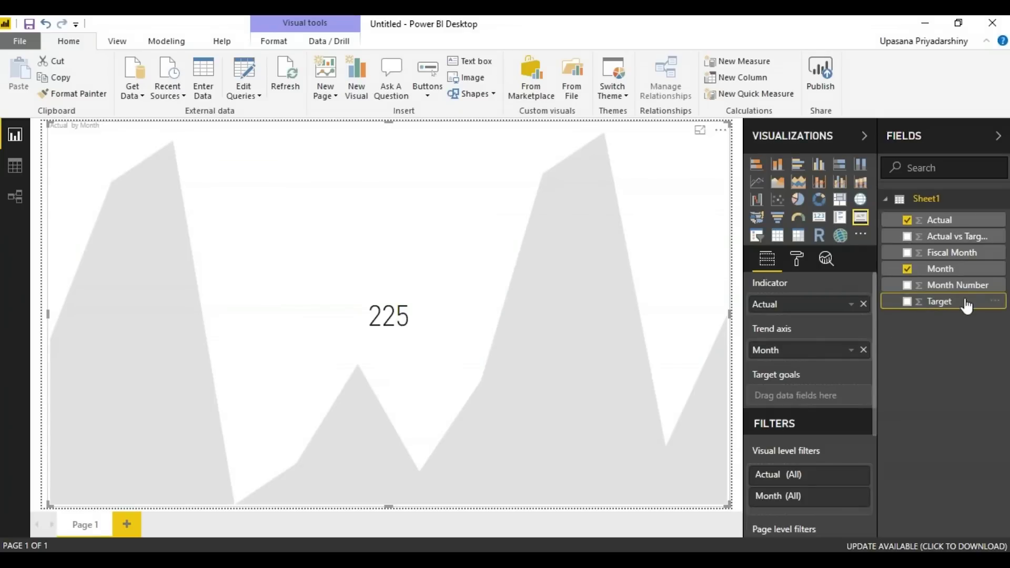
pyautogui.moveTo(970, 301); pyautogui.dragTo(832, 400)
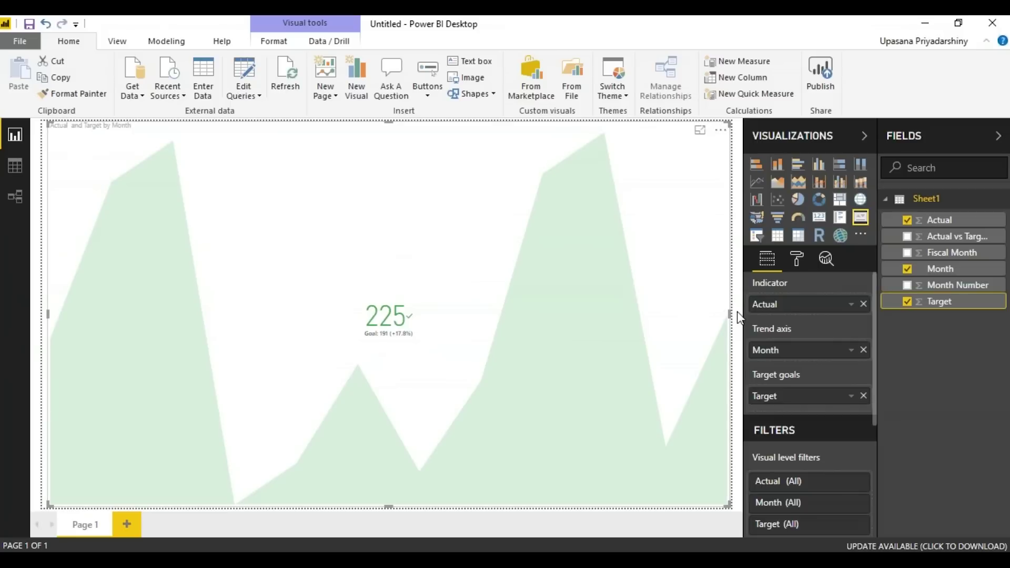
pyautogui.moveTo(723, 311); pyautogui.dragTo(388, 319)
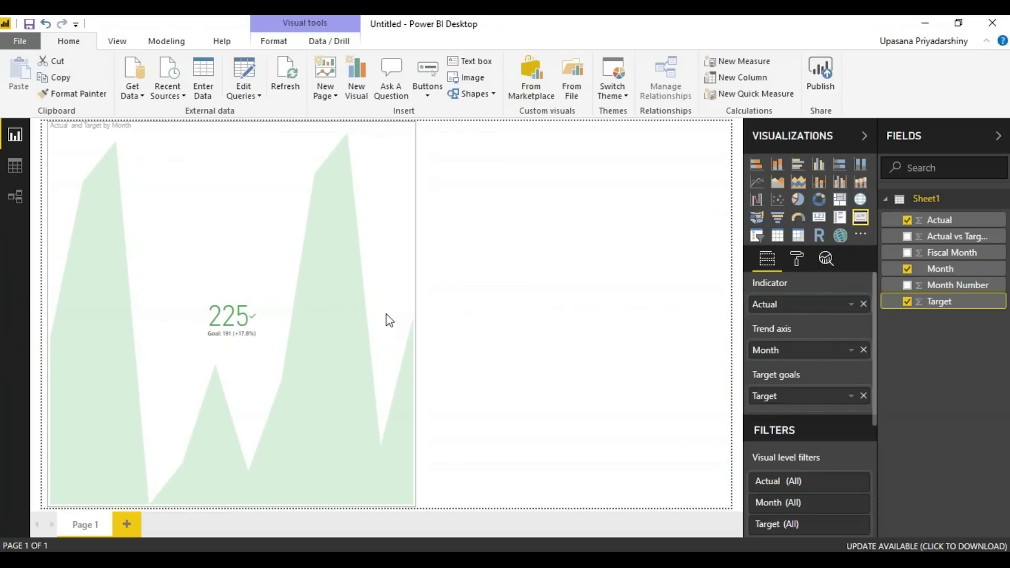
# - Add a table visual listing Month, Actual and Target on the page's right side
pyautogui.click(415, 311)
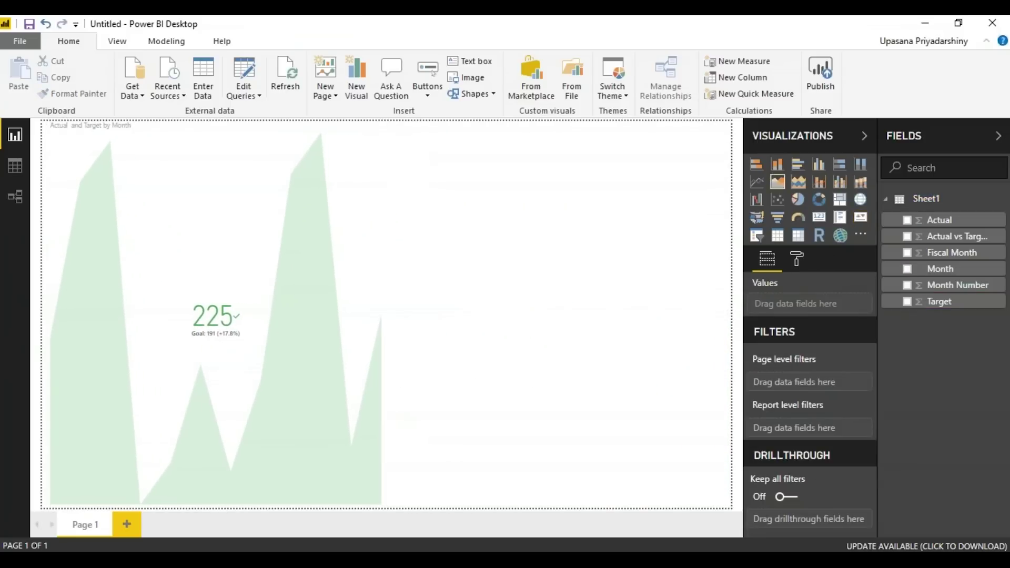
pyautogui.click(777, 237)
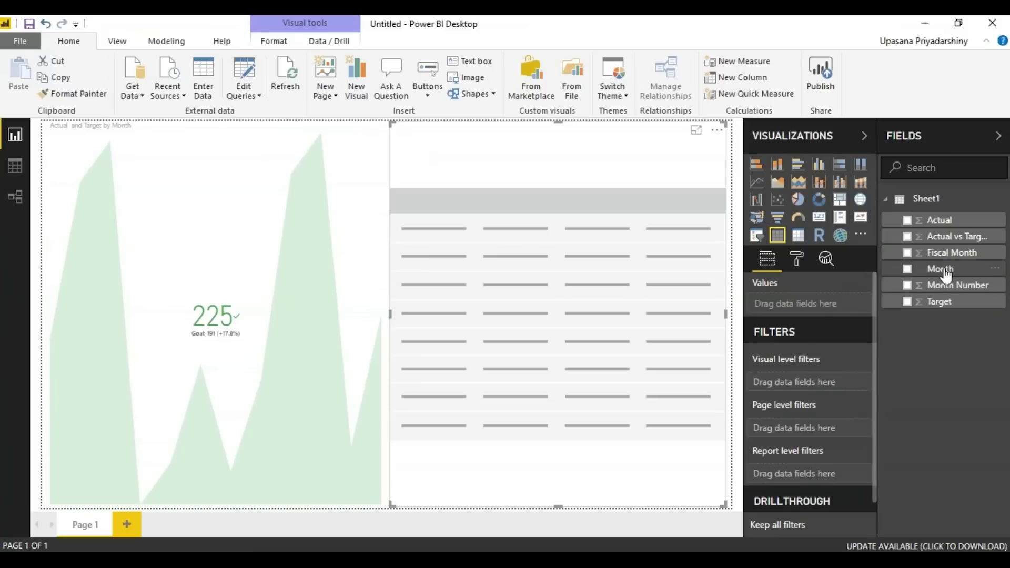
pyautogui.moveTo(941, 269); pyautogui.dragTo(584, 285)
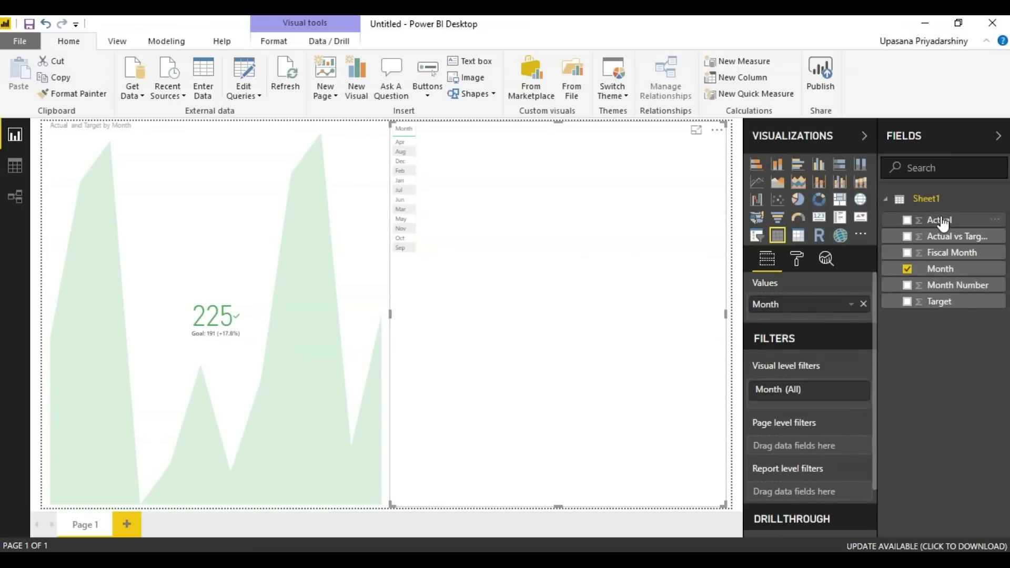
pyautogui.moveTo(939, 220); pyautogui.dragTo(540, 187)
pyautogui.moveTo(939, 302); pyautogui.dragTo(575, 251)
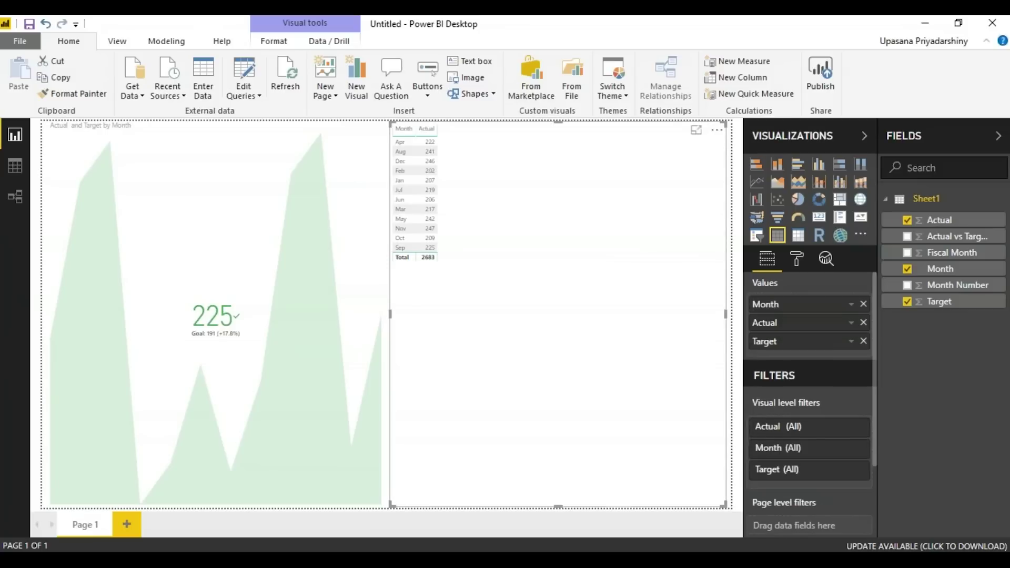
# - Raise the table's text size to 20
pyautogui.click(801, 256)
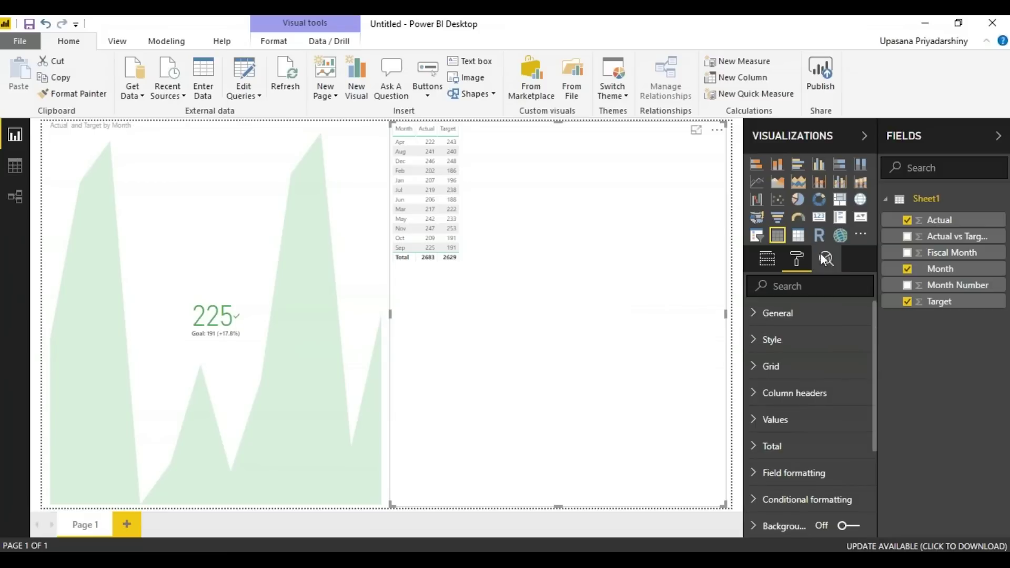
pyautogui.click(828, 342)
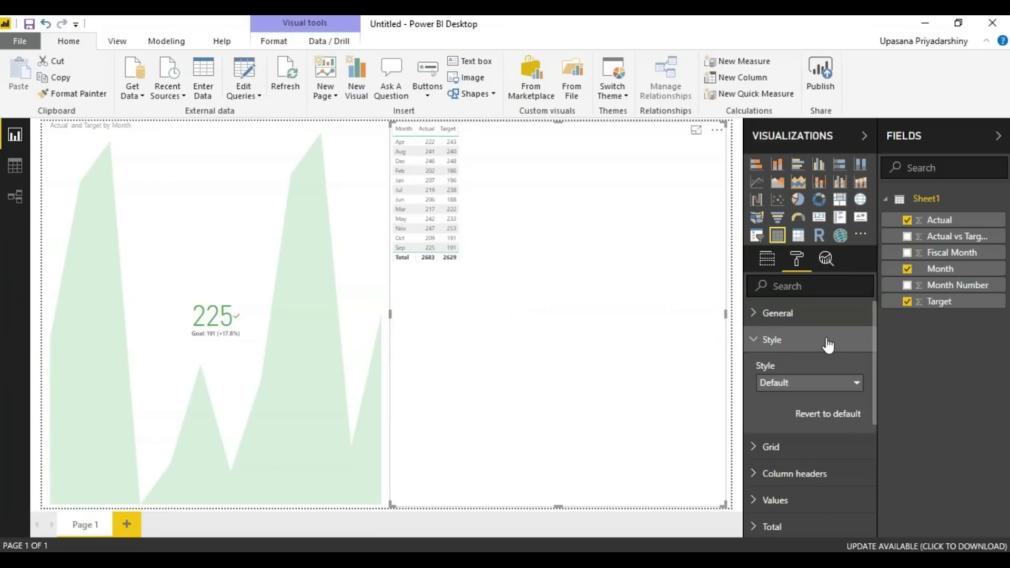
pyautogui.click(830, 316)
pyautogui.moveTo(874, 345); pyautogui.dragTo(878, 473)
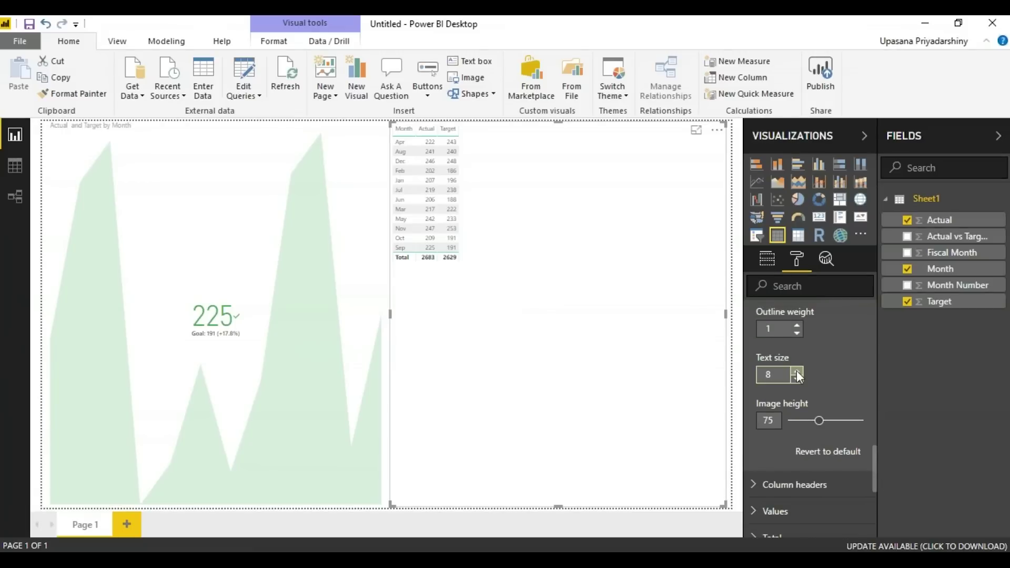
pyautogui.click(798, 371)
pyautogui.click(797, 370)
pyautogui.click(798, 371)
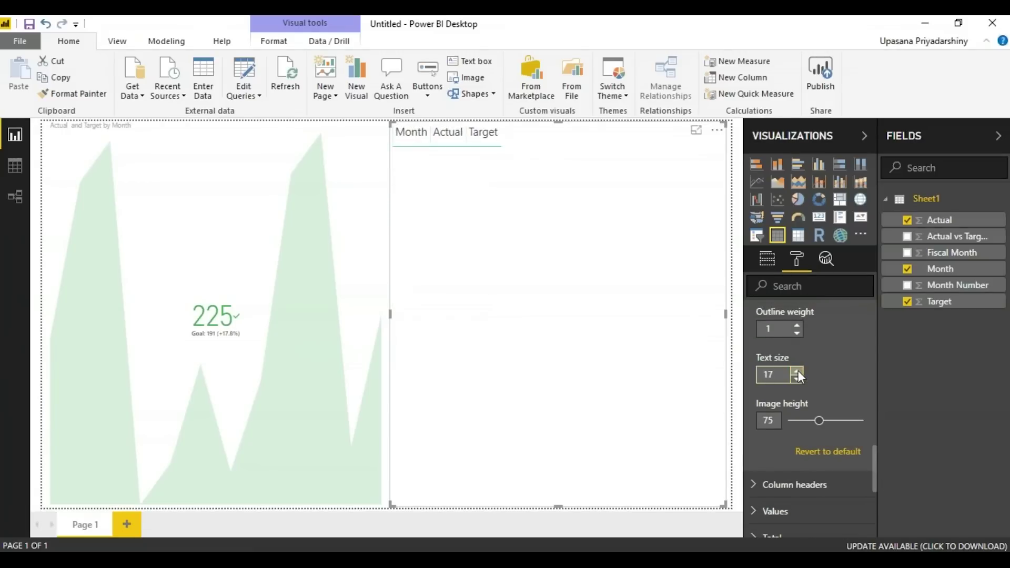
pyautogui.click(797, 370)
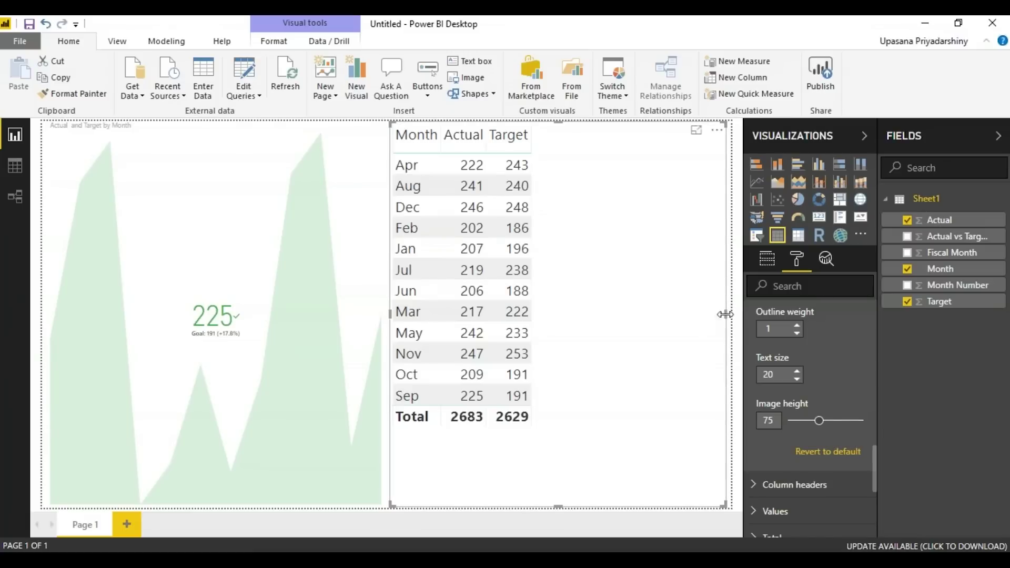
# - Narrow the table to its columns and shorten it to end just below Total
pyautogui.moveTo(725, 313); pyautogui.dragTo(548, 295)
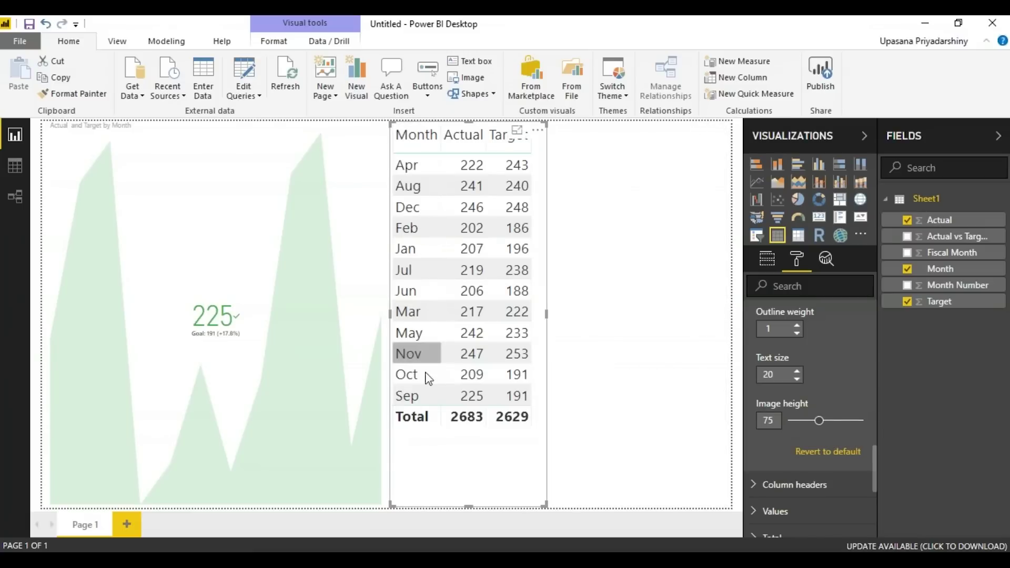
pyautogui.moveTo(468, 506); pyautogui.dragTo(467, 433)
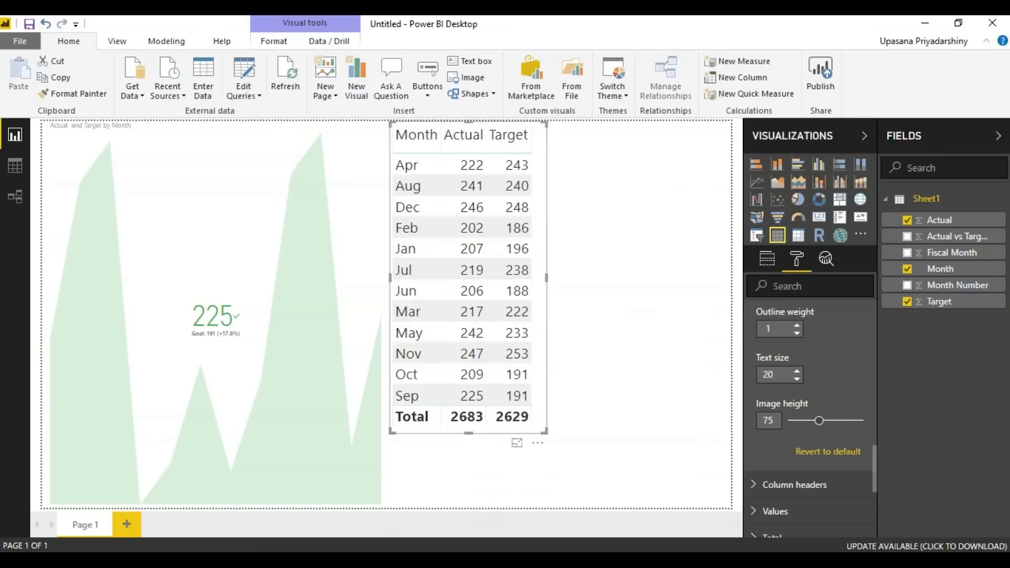
pyautogui.click(586, 370)
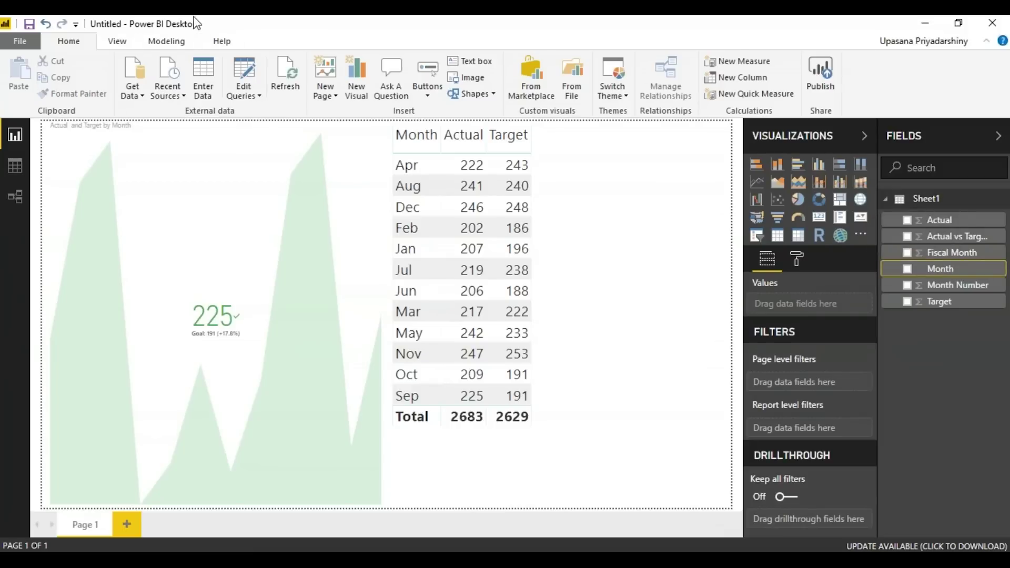
# - Sort the Month field by Month Number so visuals run Jan to Dec
pyautogui.click(183, 41)
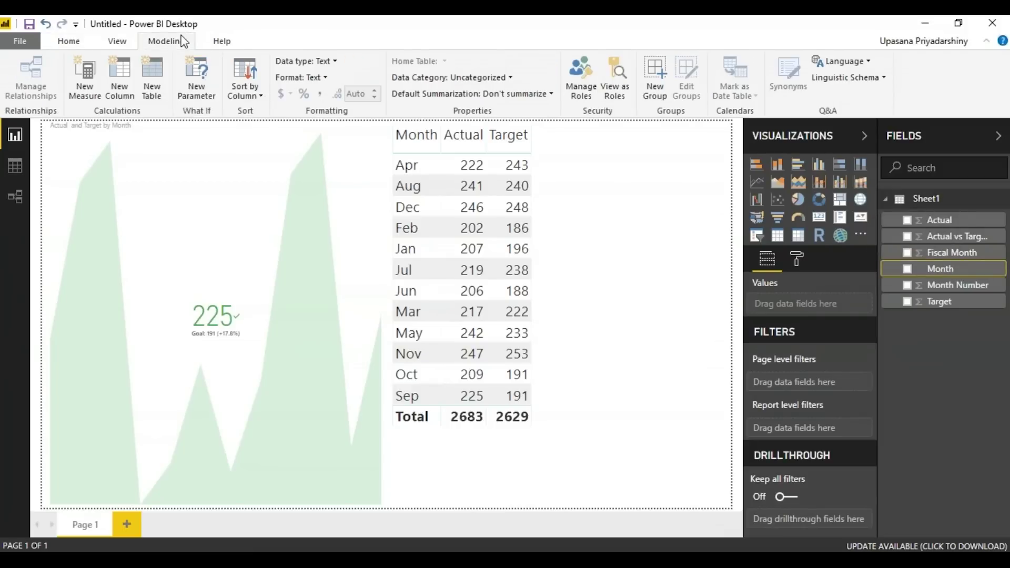
pyautogui.click(251, 96)
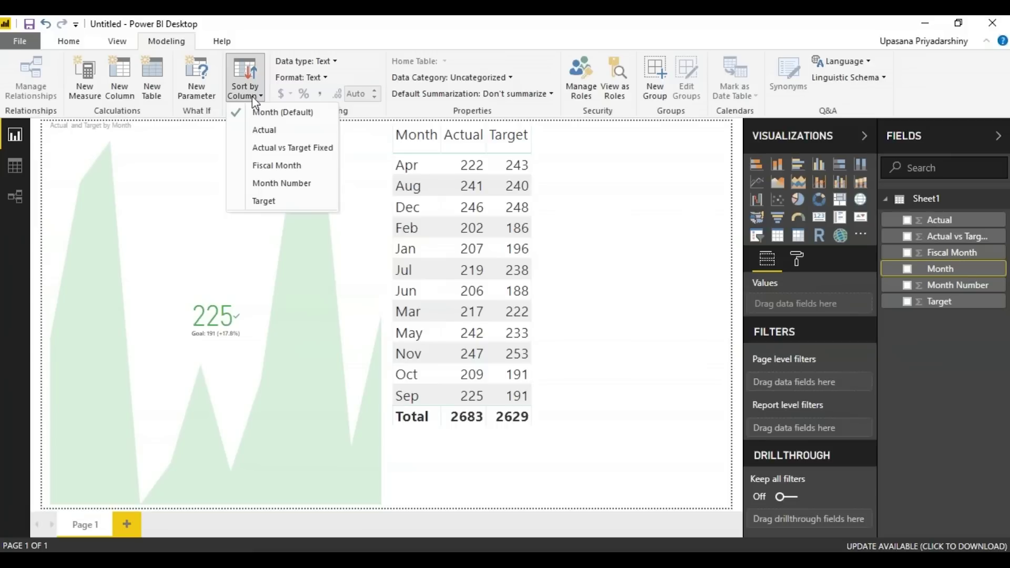
pyautogui.click(263, 185)
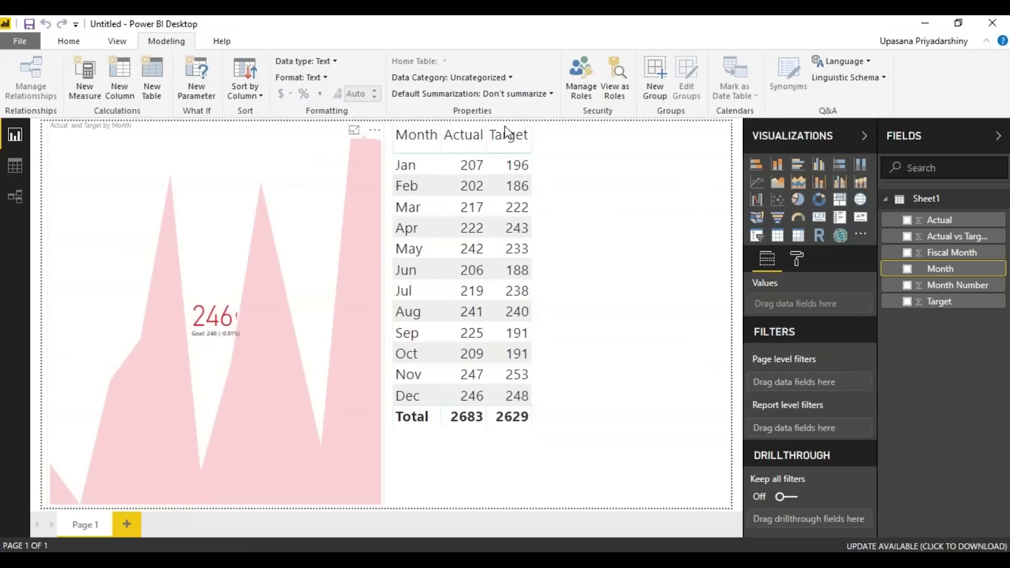
pyautogui.click(428, 165)
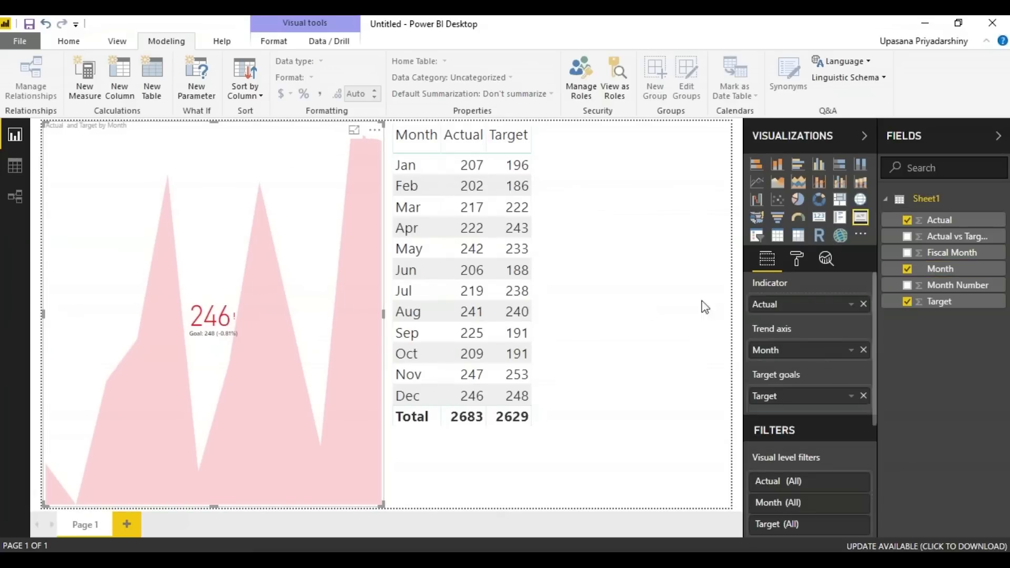
# - Inspect the KPI's Indicator, Trend axis and Goals format settings without changing them
pyautogui.click(796, 260)
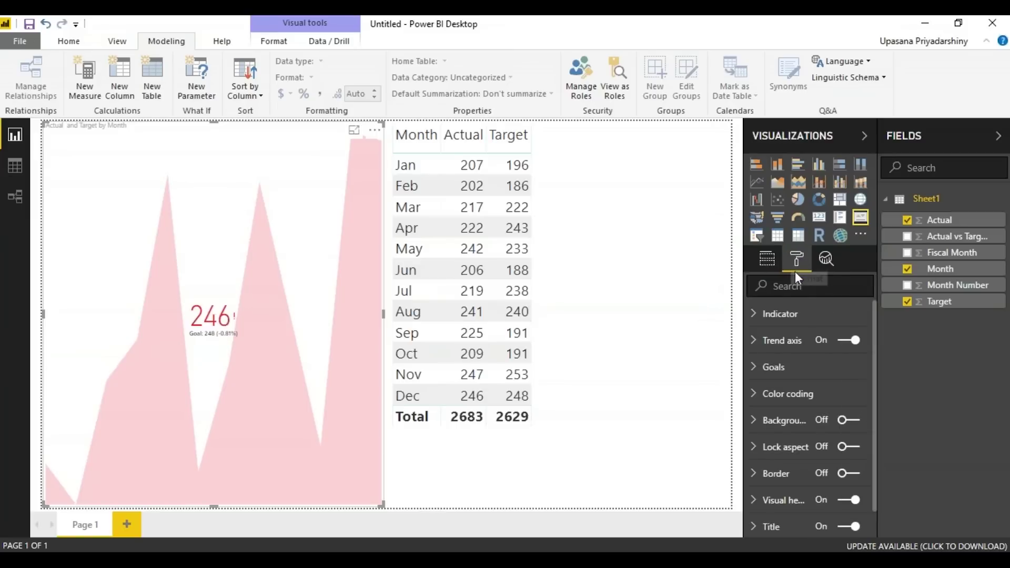
pyautogui.click(801, 312)
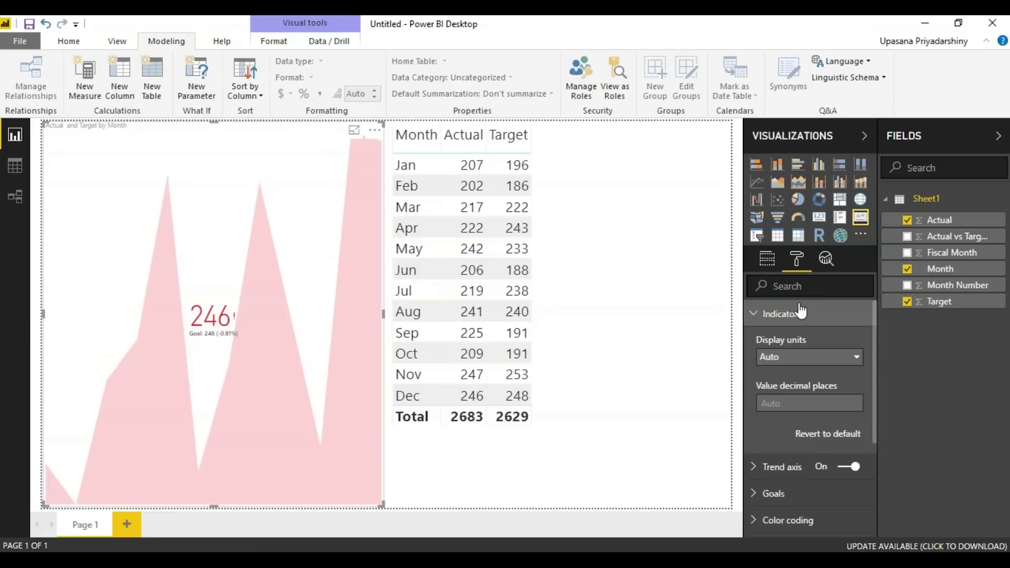
pyautogui.click(754, 314)
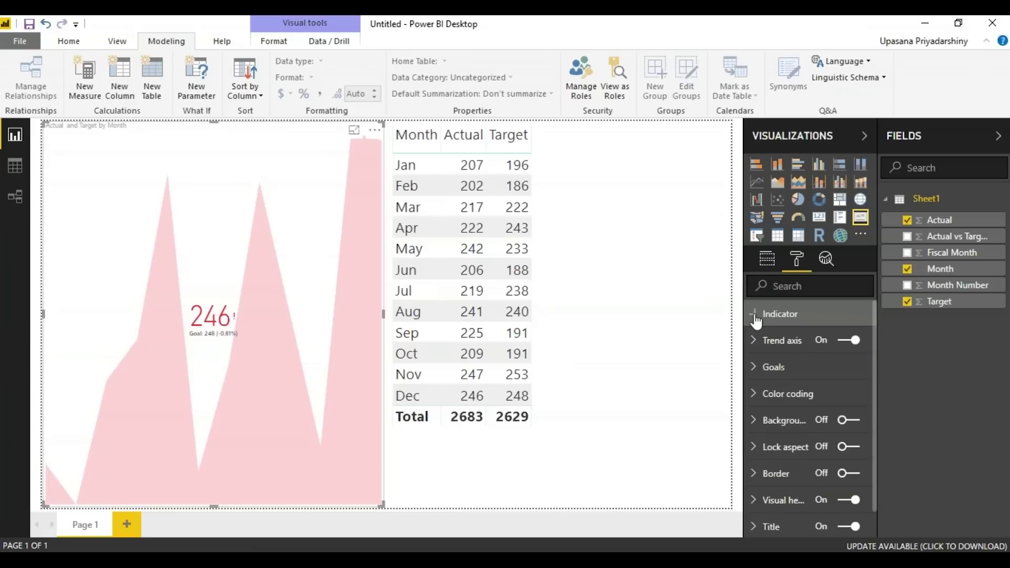
pyautogui.click(760, 346)
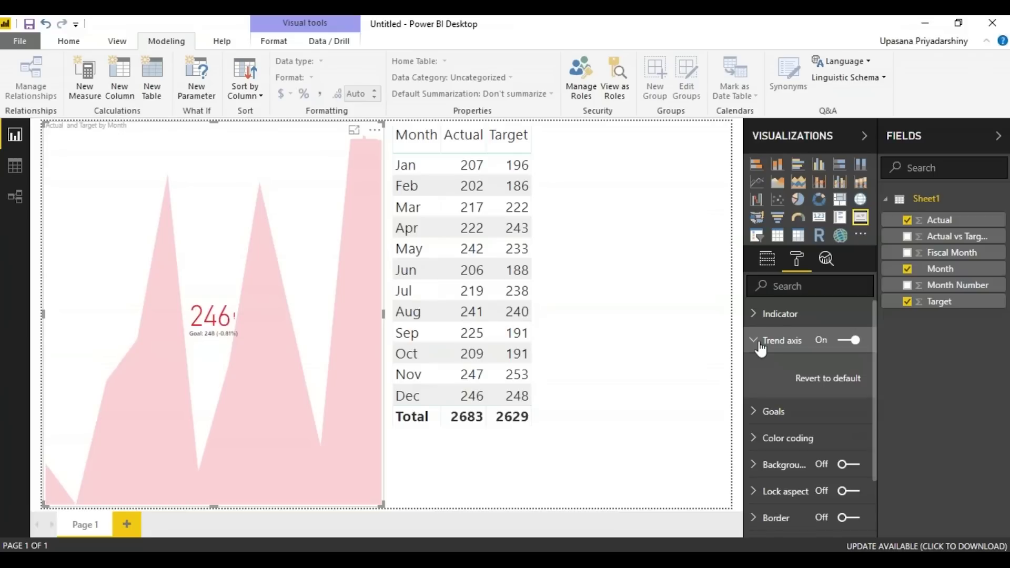
pyautogui.click(760, 347)
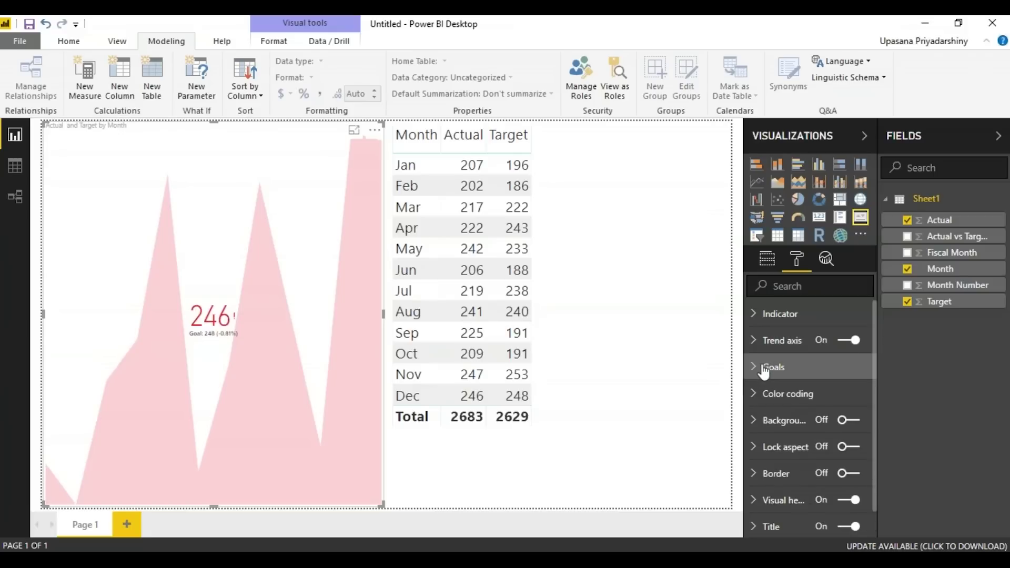
pyautogui.click(763, 369)
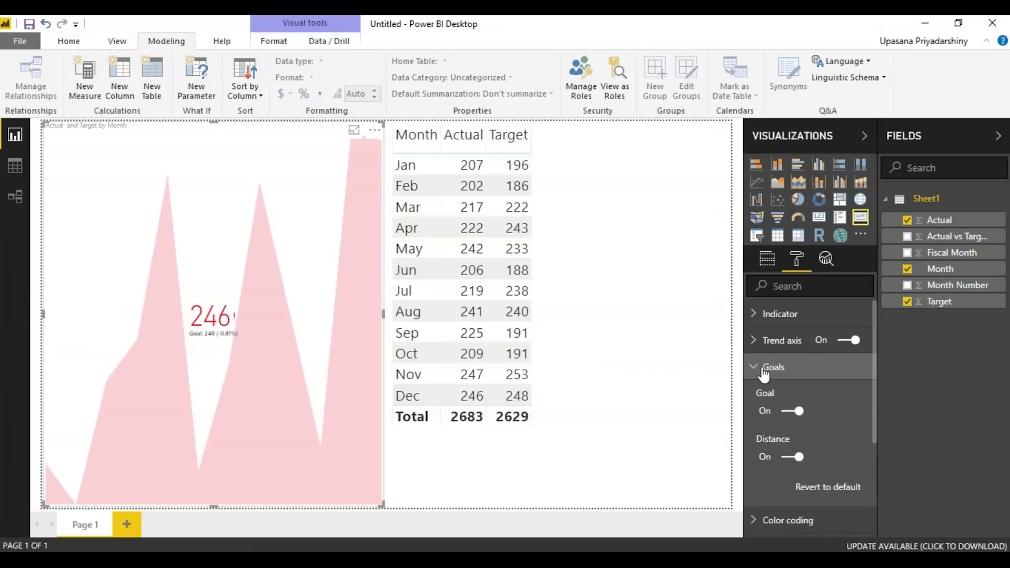
pyautogui.click(764, 369)
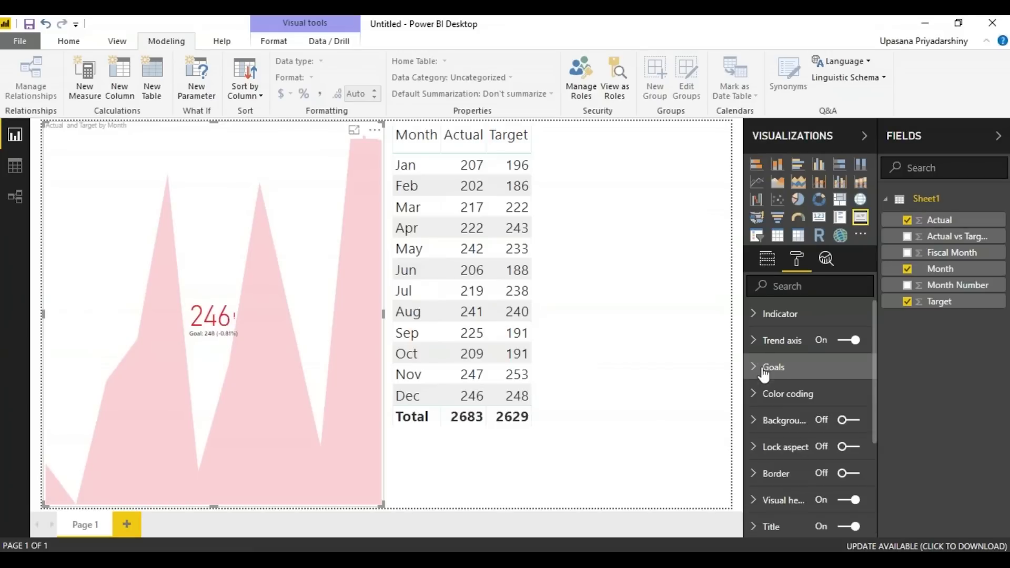
# - Keep the KPI's colour-coding direction at High is good, then return to its fields
pyautogui.click(771, 394)
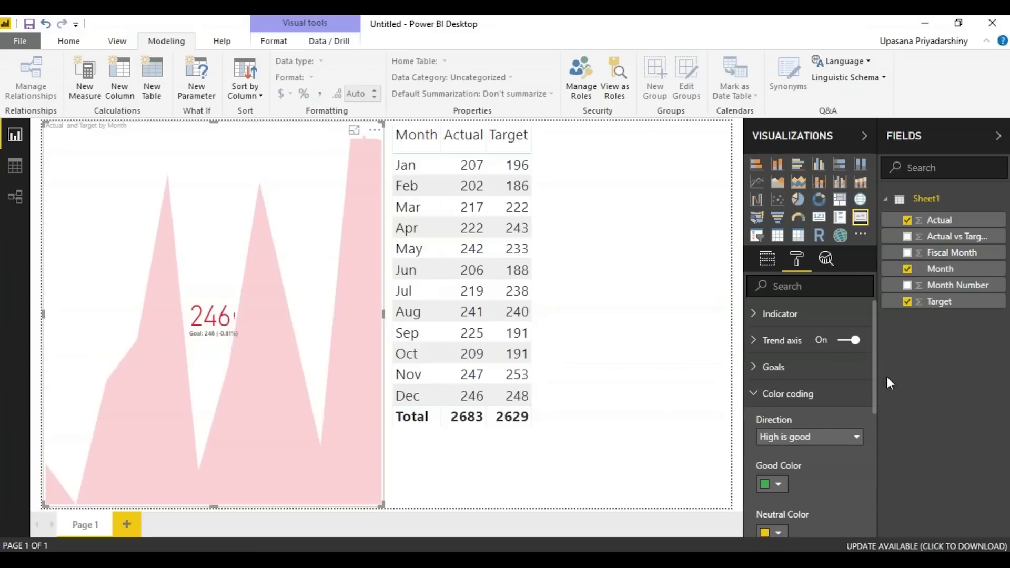
pyautogui.scroll(-3, 873, 374)
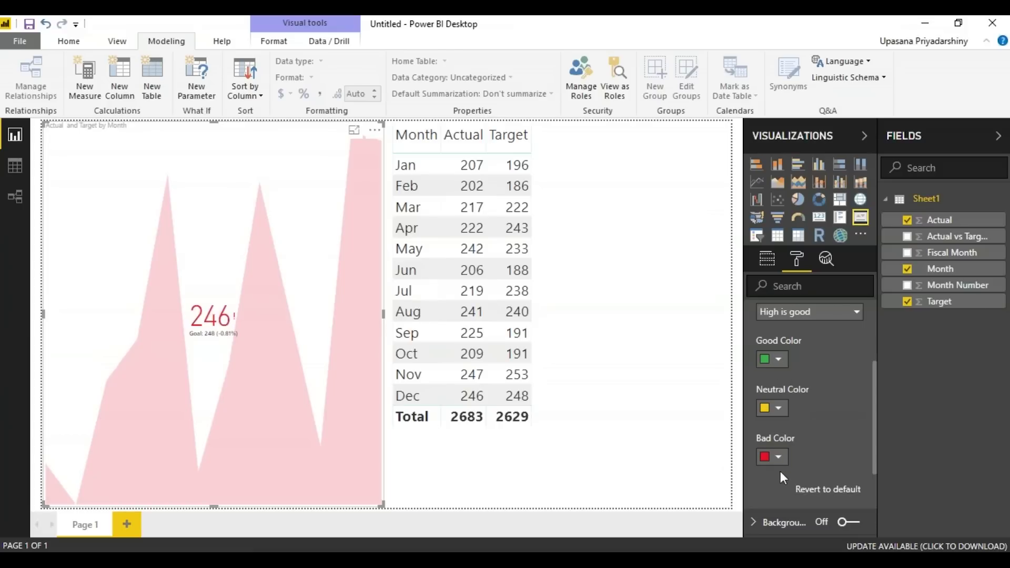
pyautogui.click(855, 314)
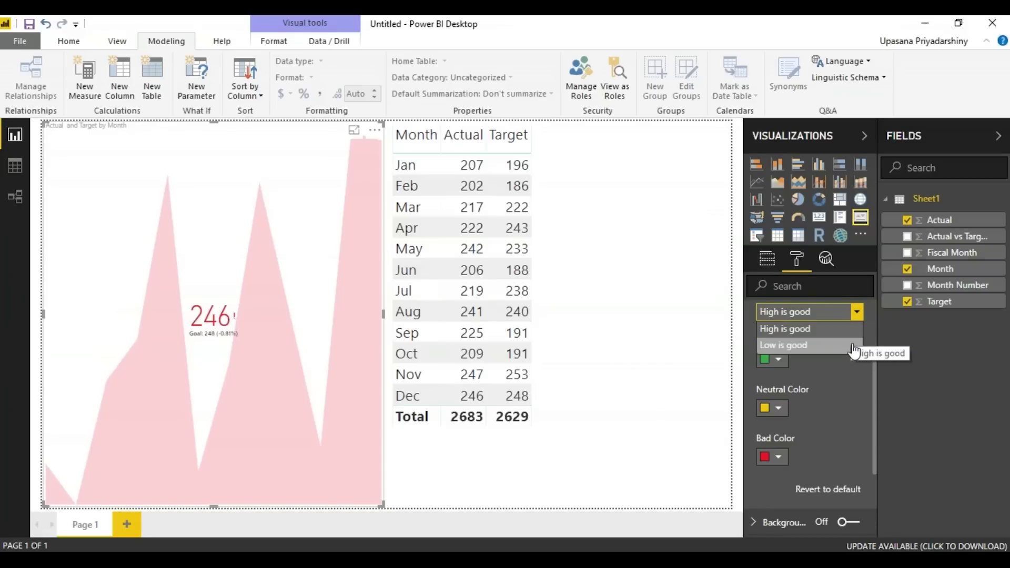
pyautogui.click(853, 328)
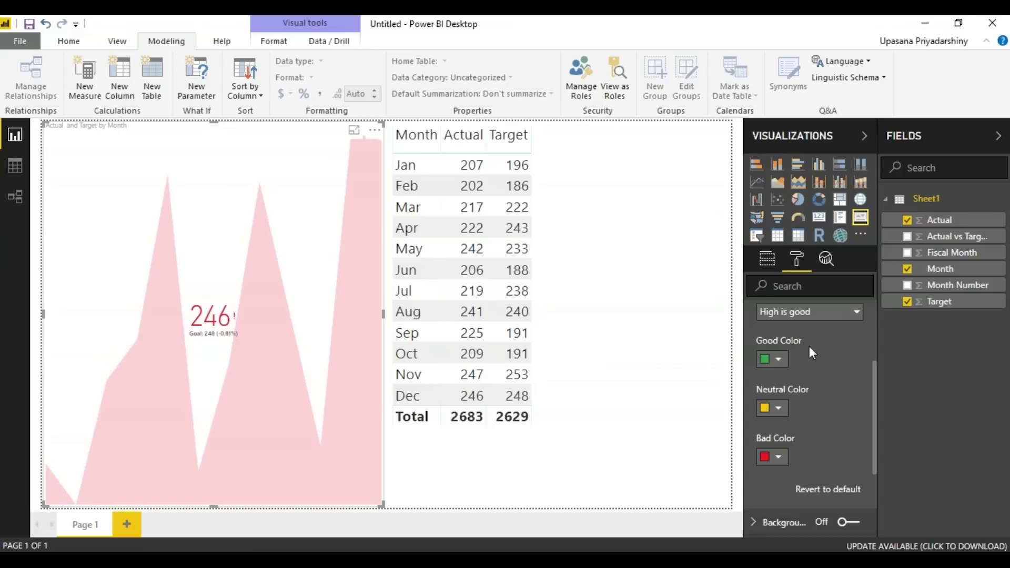
pyautogui.click(836, 315)
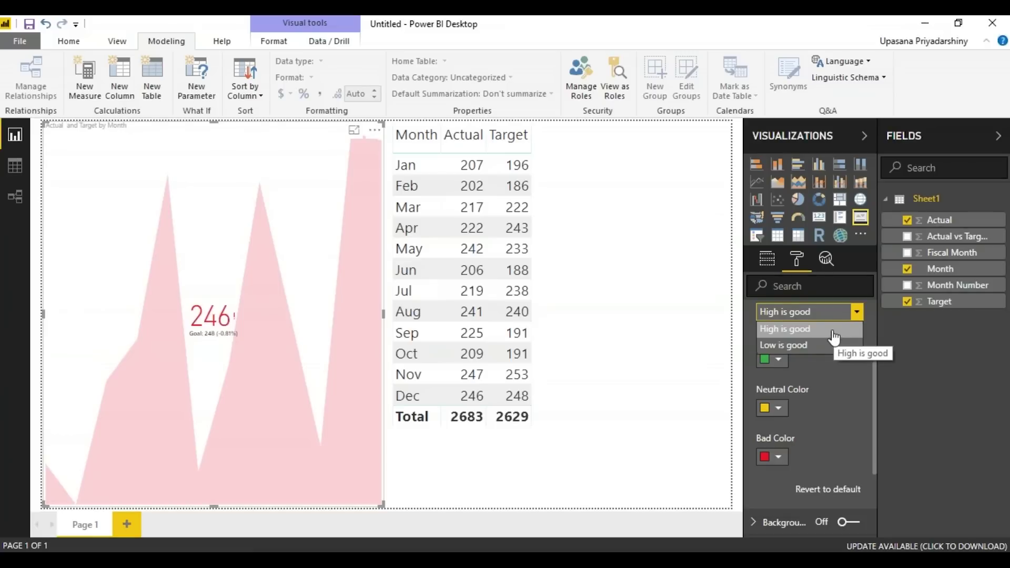
pyautogui.click(835, 336)
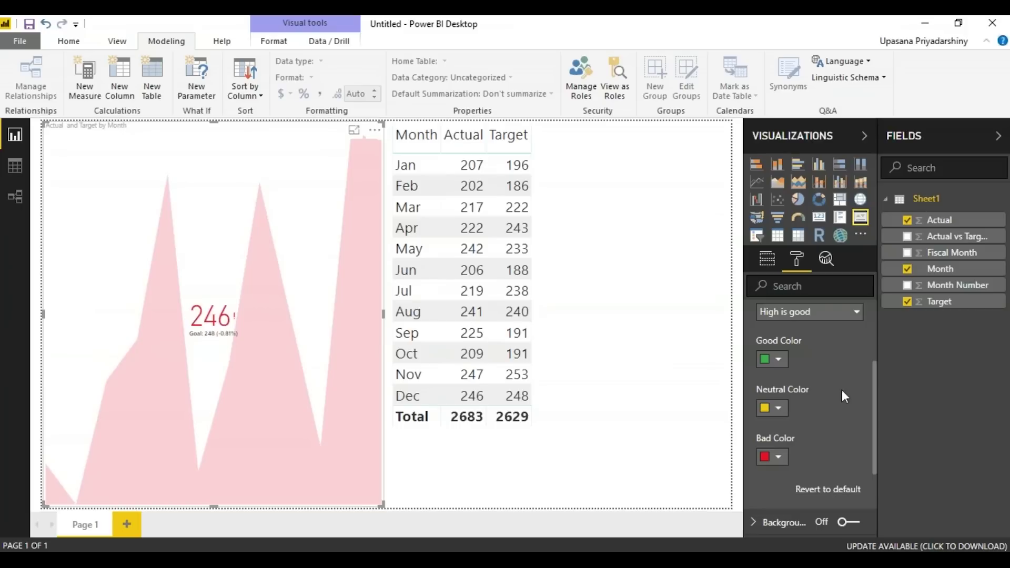
pyautogui.click(767, 258)
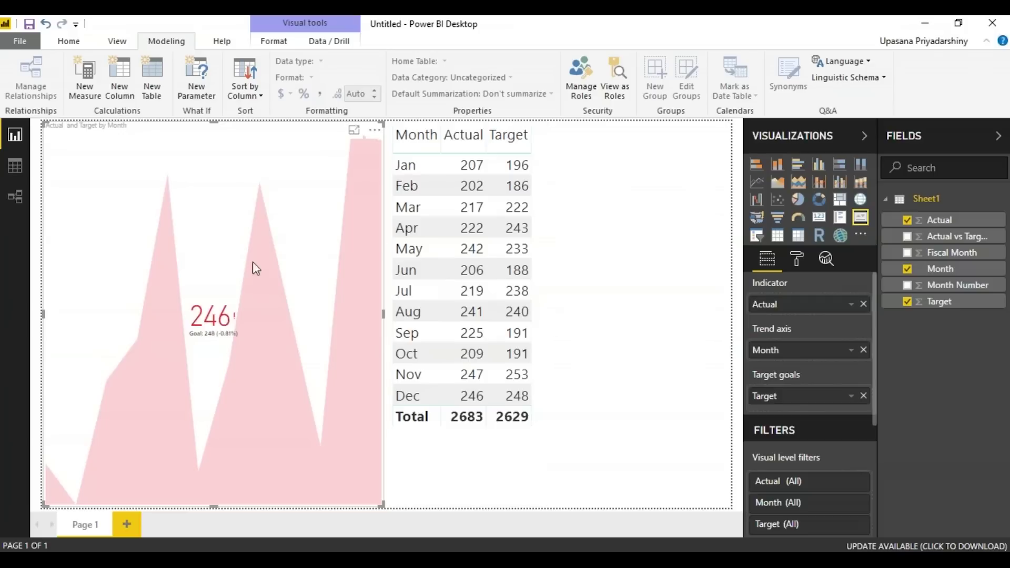
# - Remove the Month/Actual/Target table visual from the page
pyautogui.click(545, 141)
pyautogui.click(544, 138)
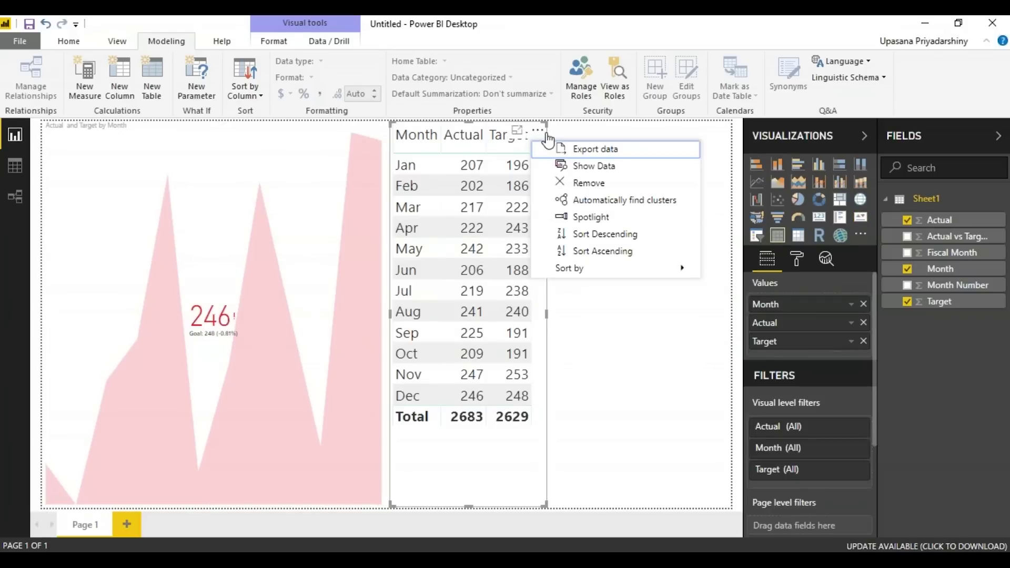
pyautogui.click(589, 183)
# - Create the measure Progress = "Progress this year=" & SUM(Sheet1[Actual ])
pyautogui.click(80, 97)
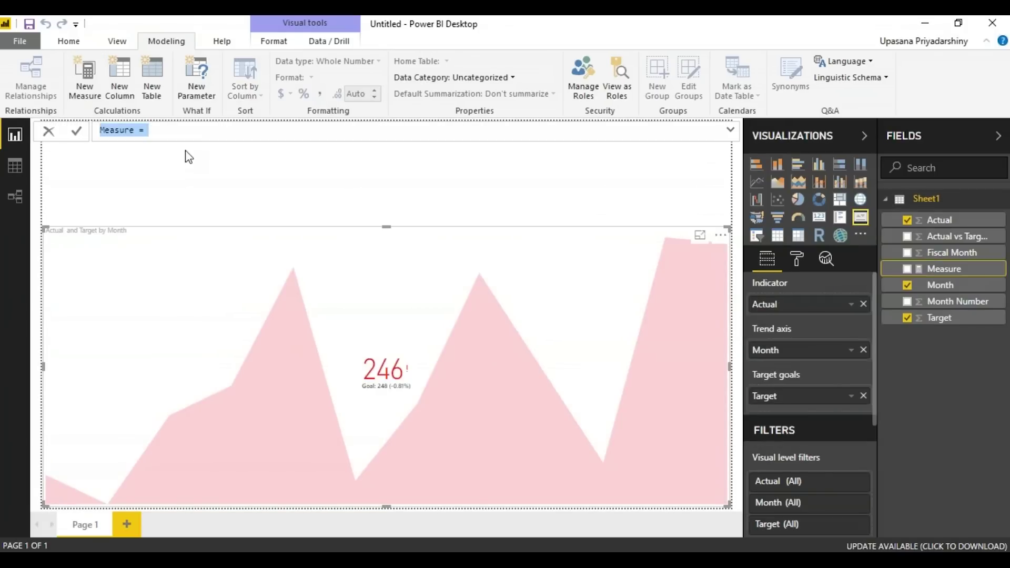
pyautogui.write('Progres')
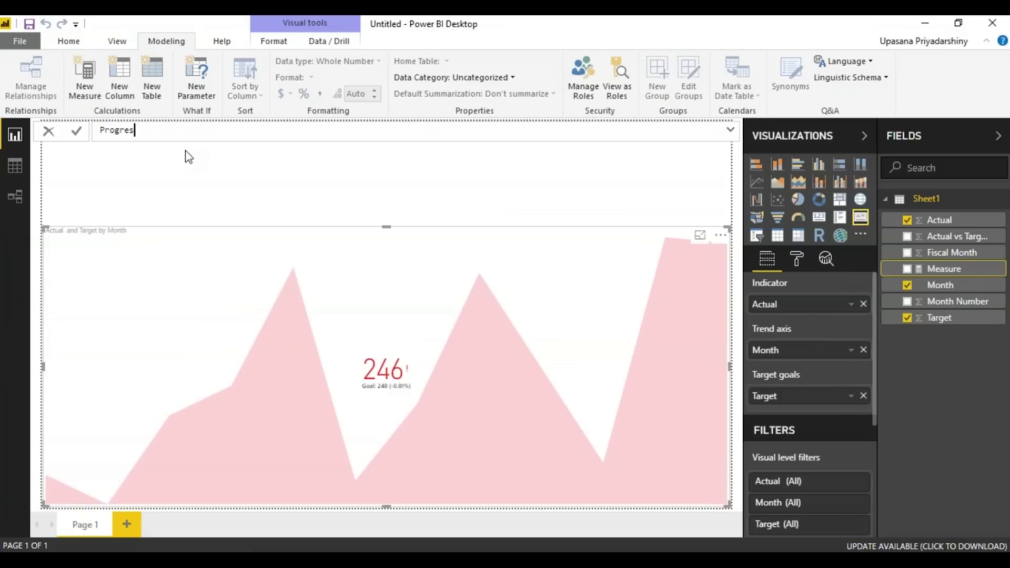
pyautogui.write('s = "Progress this year=" & ')
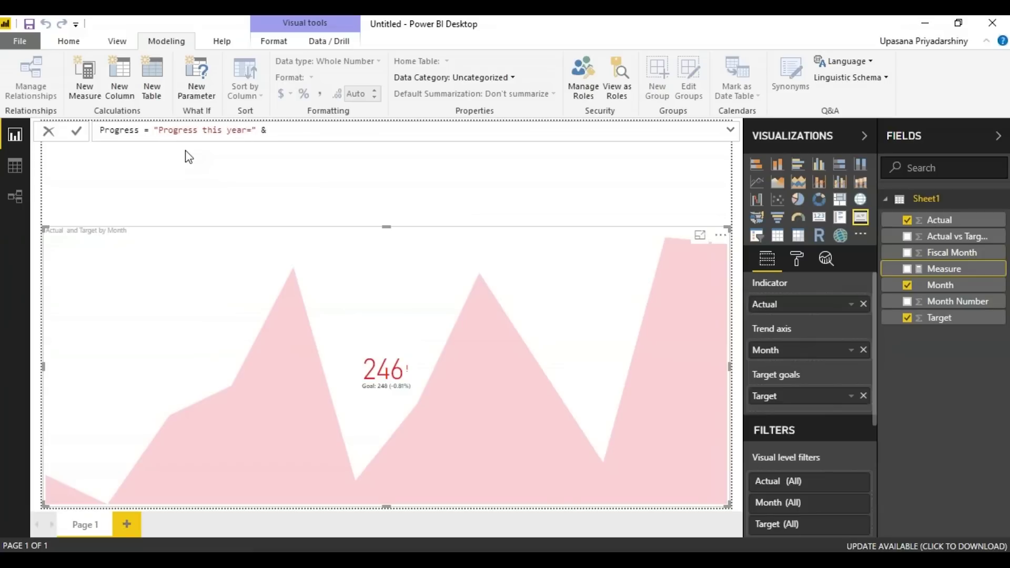
pyautogui.write('SUM(')
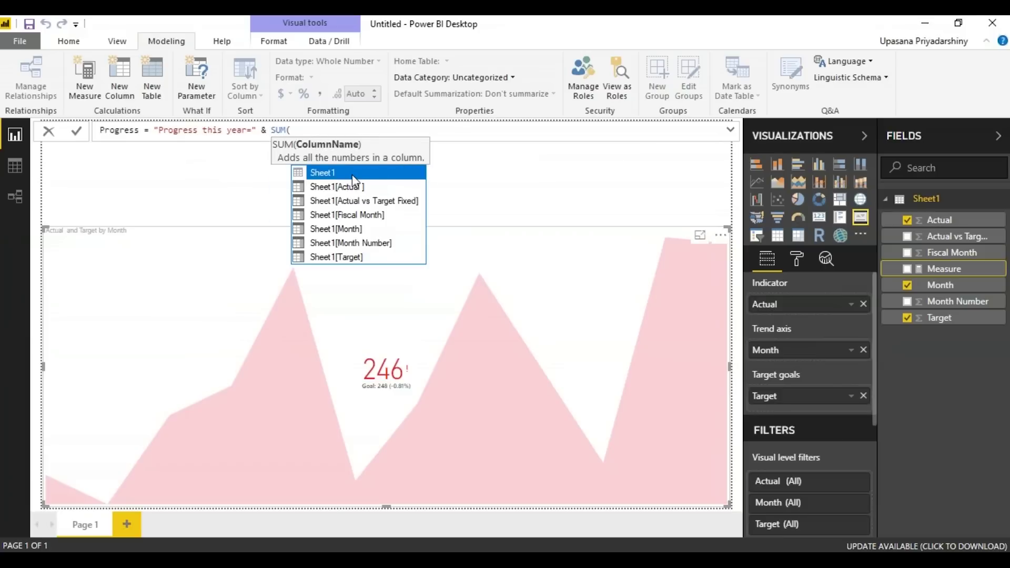
pyautogui.doubleClick(358, 186)
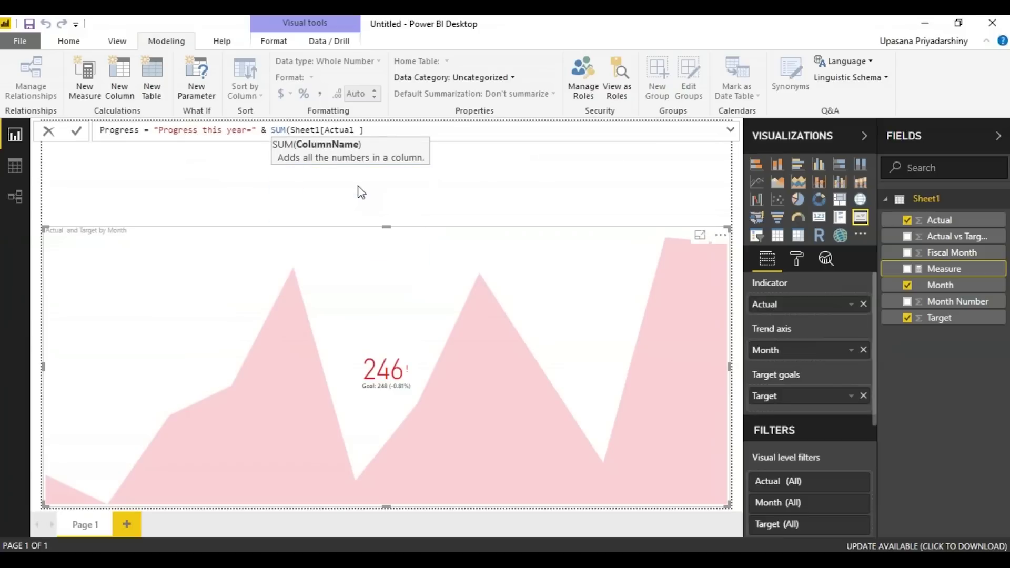
pyautogui.write(')')
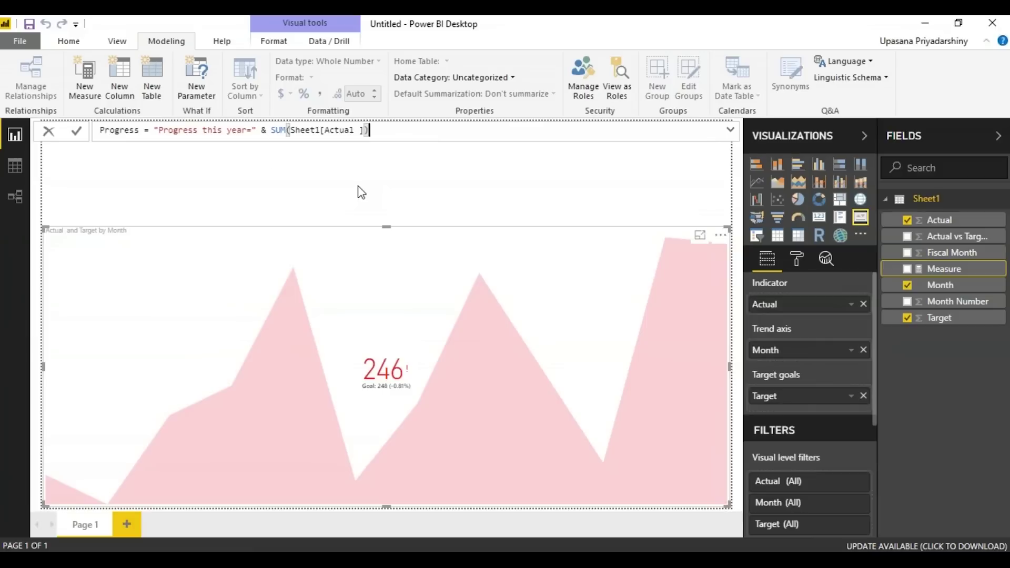
pyautogui.press('Return')
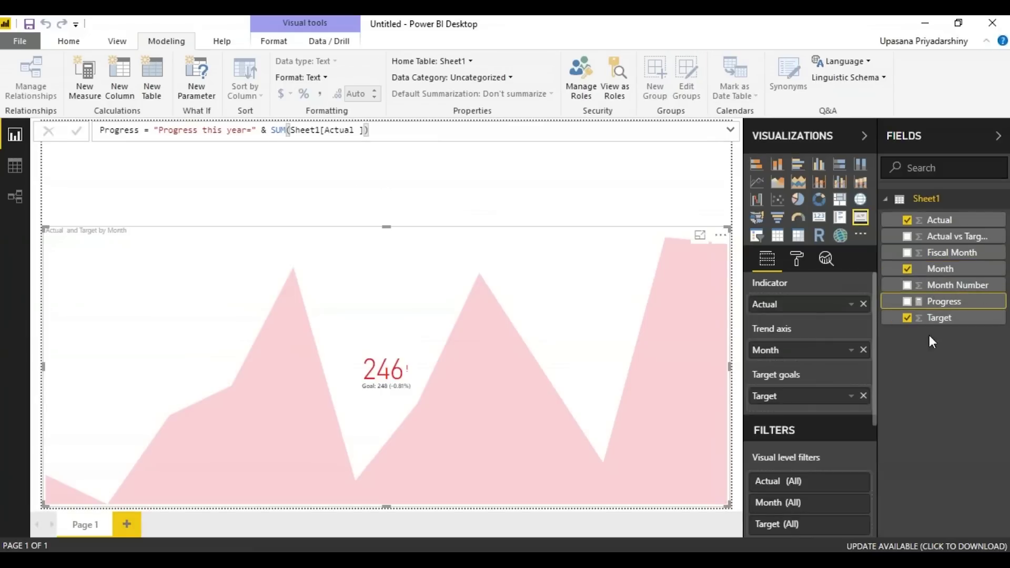
# - Add a card showing the Progress measure (Progress this year=2683) in the top-left corner
pyautogui.click(936, 355)
pyautogui.click(819, 218)
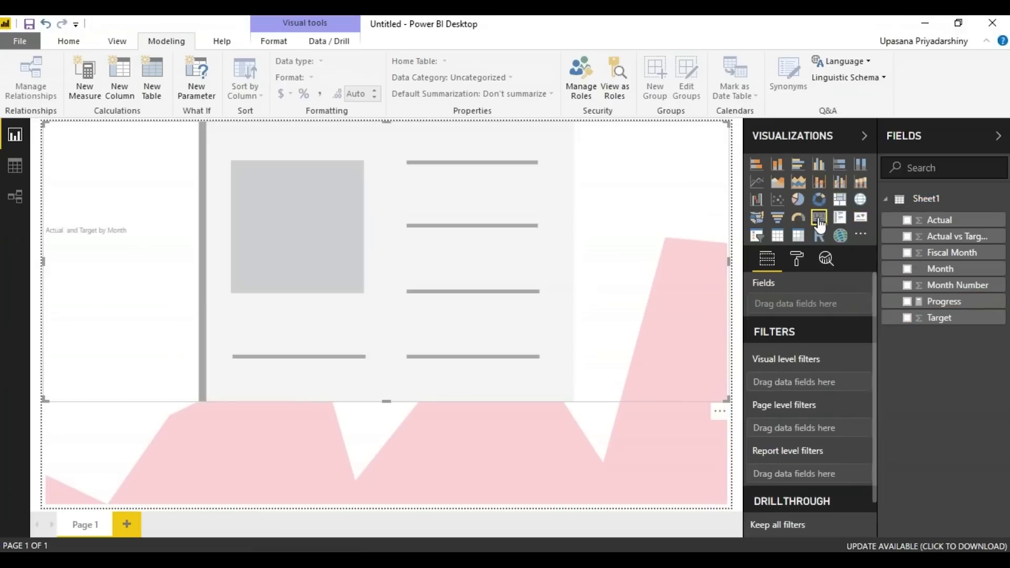
pyautogui.moveTo(944, 301); pyautogui.dragTo(814, 311)
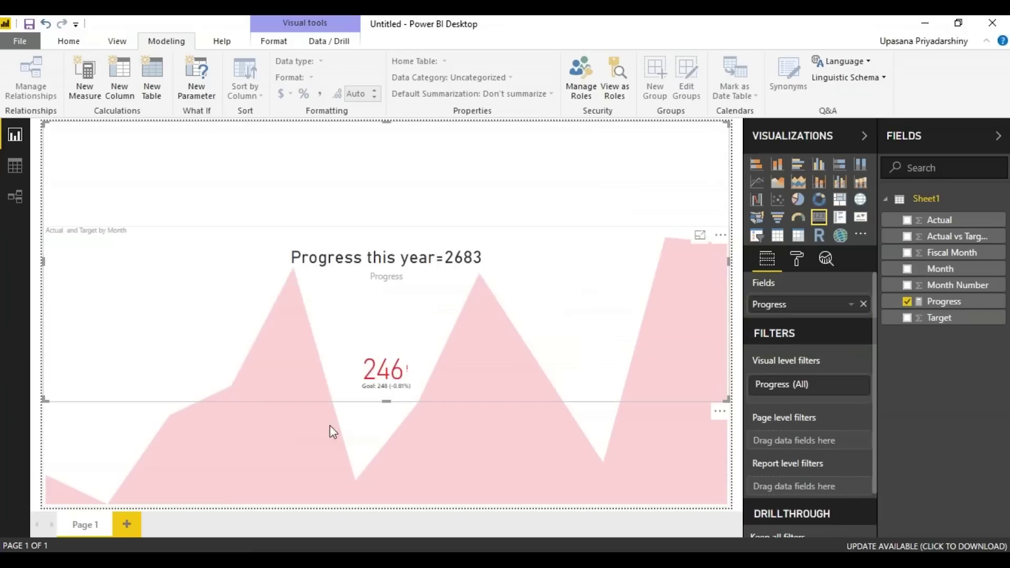
pyautogui.moveTo(393, 401); pyautogui.dragTo(405, 215)
pyautogui.moveTo(731, 168); pyautogui.dragTo(256, 172)
pyautogui.click(295, 200)
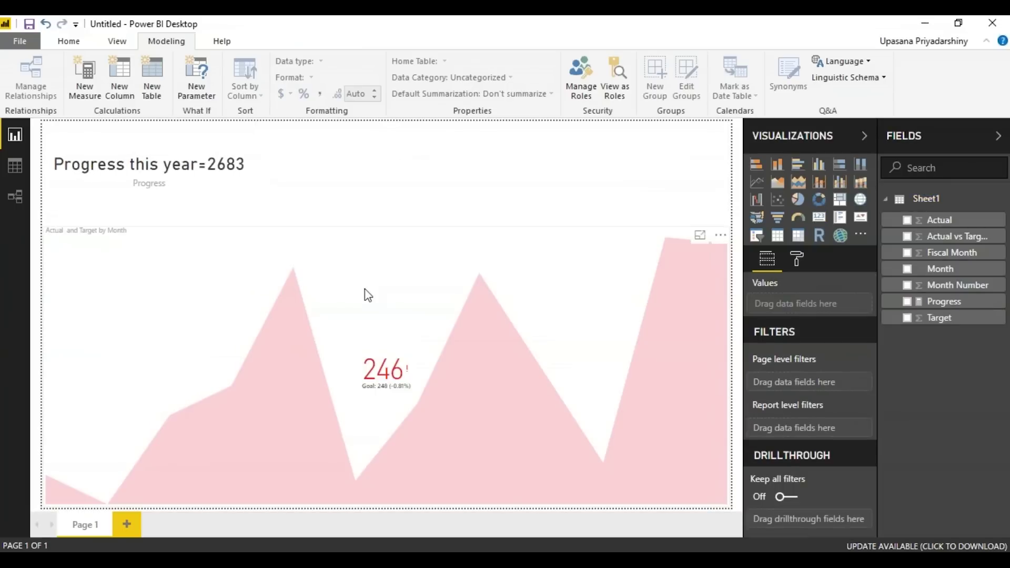
# - Narrow the area KPI chart to the left third of the page
pyautogui.click(368, 295)
pyautogui.moveTo(729, 353); pyautogui.dragTo(319, 337)
pyautogui.click(472, 326)
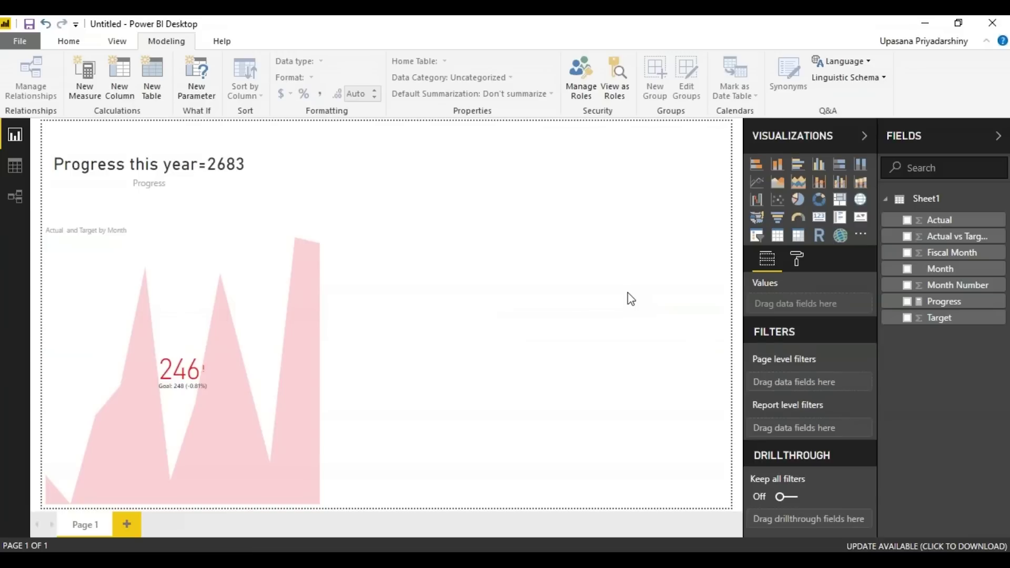
pyautogui.click(68, 42)
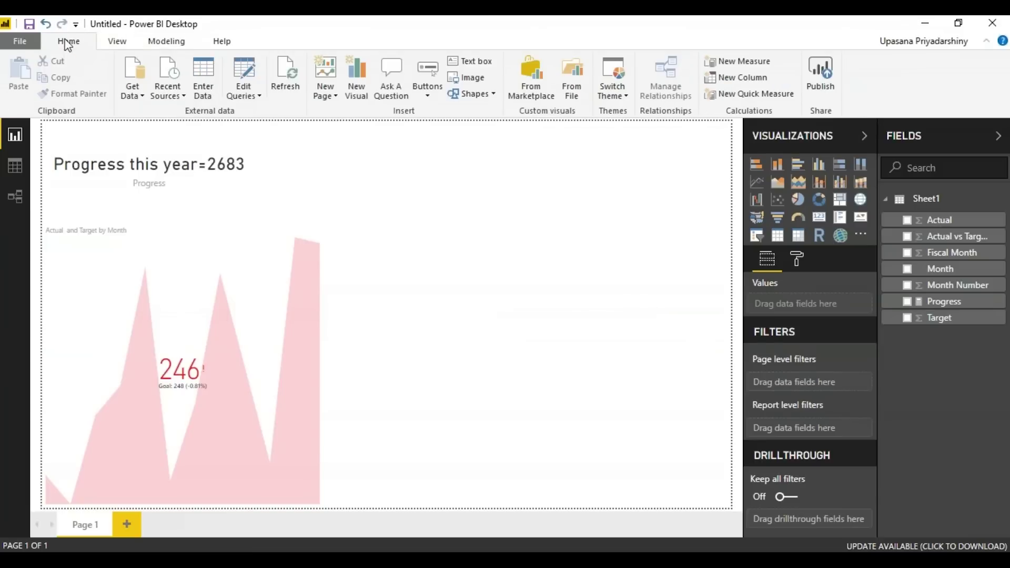
# - Search the marketplace for 'power kpi' and add the Power KPI custom visual
pyautogui.click(533, 96)
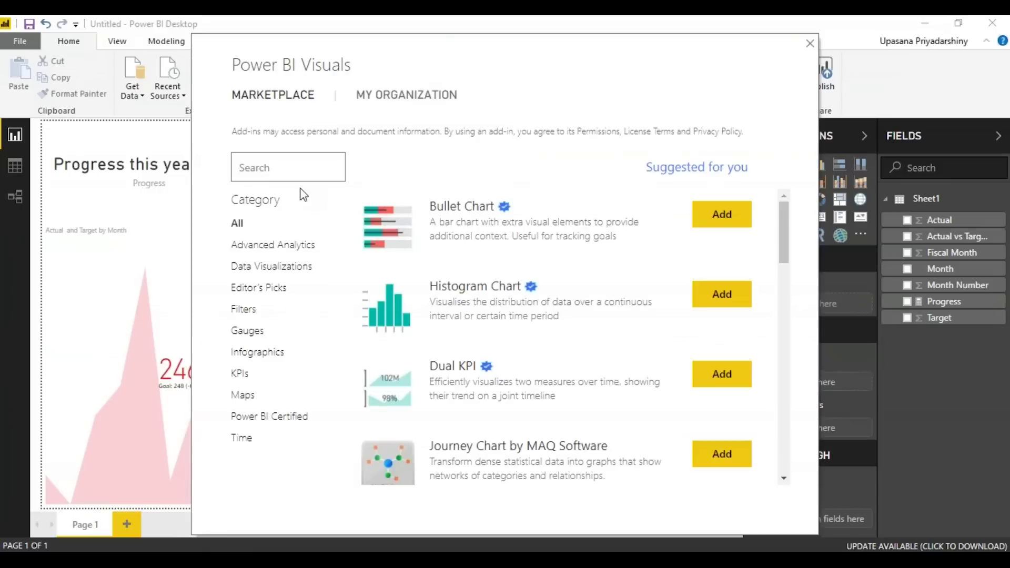
pyautogui.write('powe')
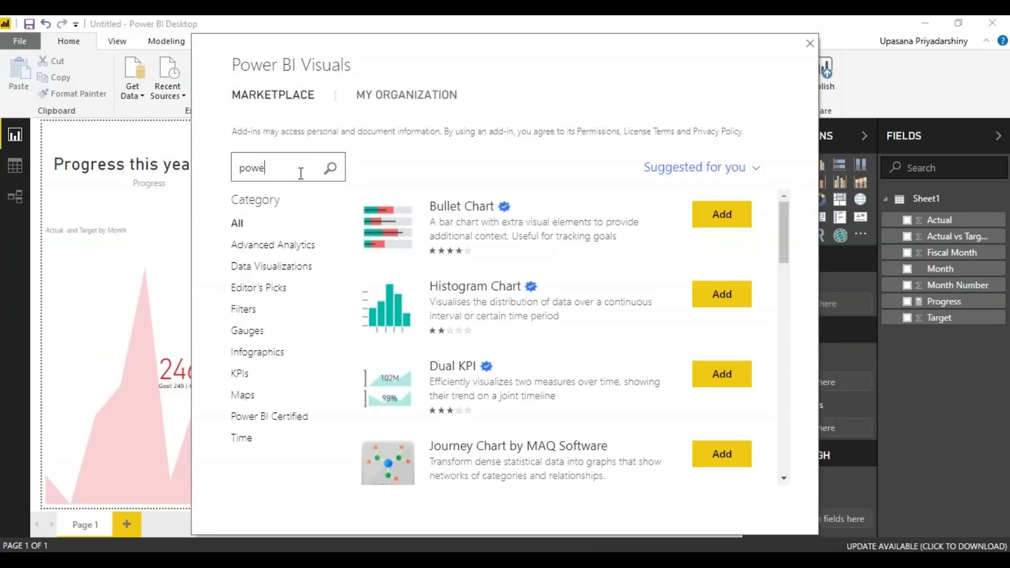
pyautogui.write('r kpi')
pyautogui.press('Return')
pyautogui.click(721, 215)
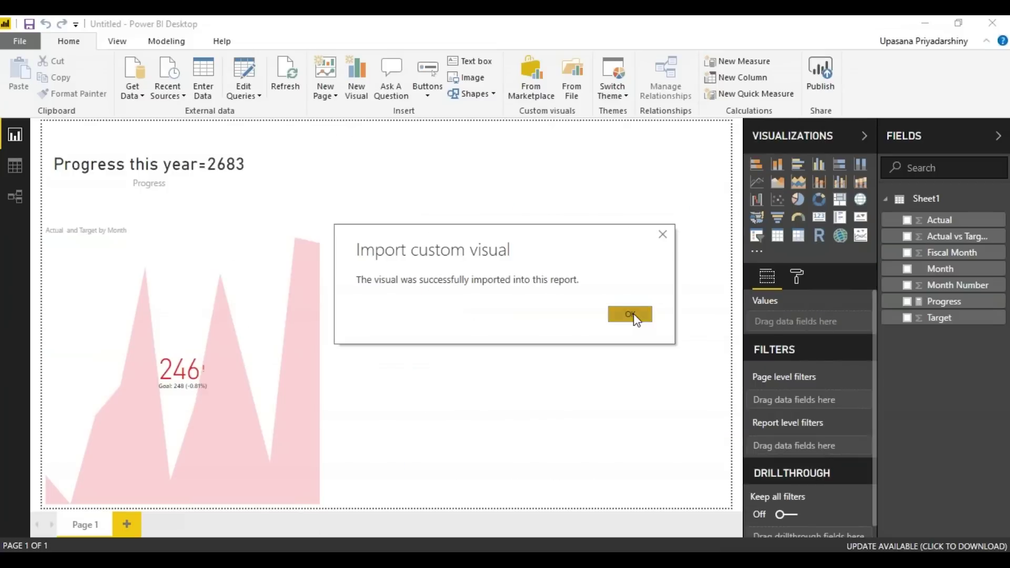
pyautogui.click(635, 315)
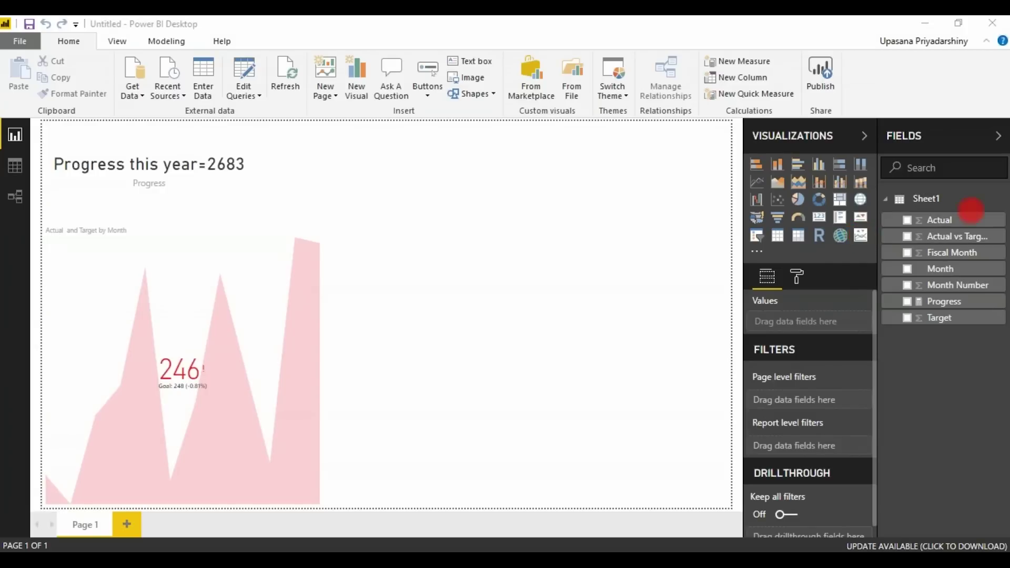
# - Place a new Power KPI visual at the top right of the page
pyautogui.click(862, 238)
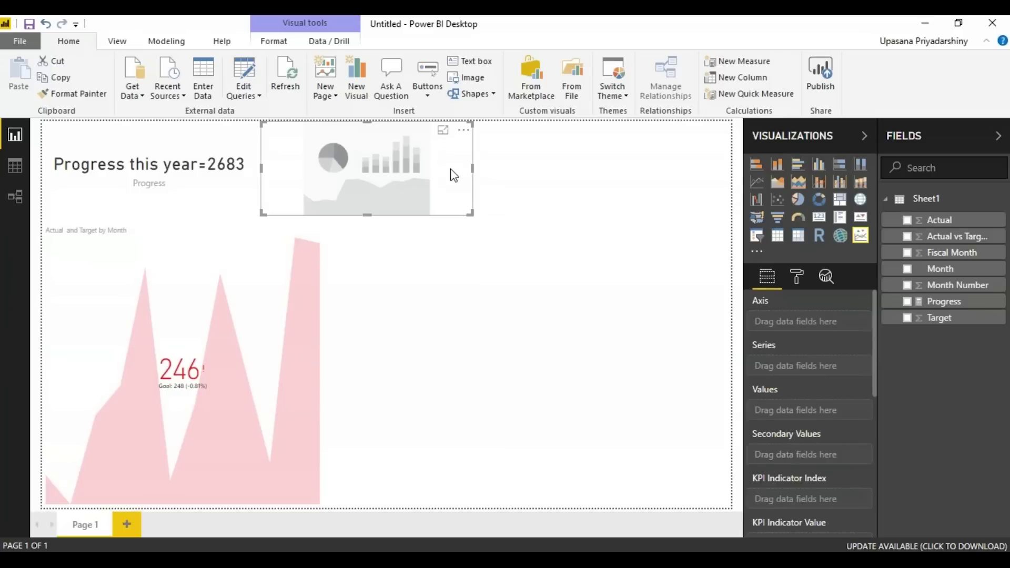
pyautogui.moveTo(448, 170); pyautogui.dragTo(706, 170)
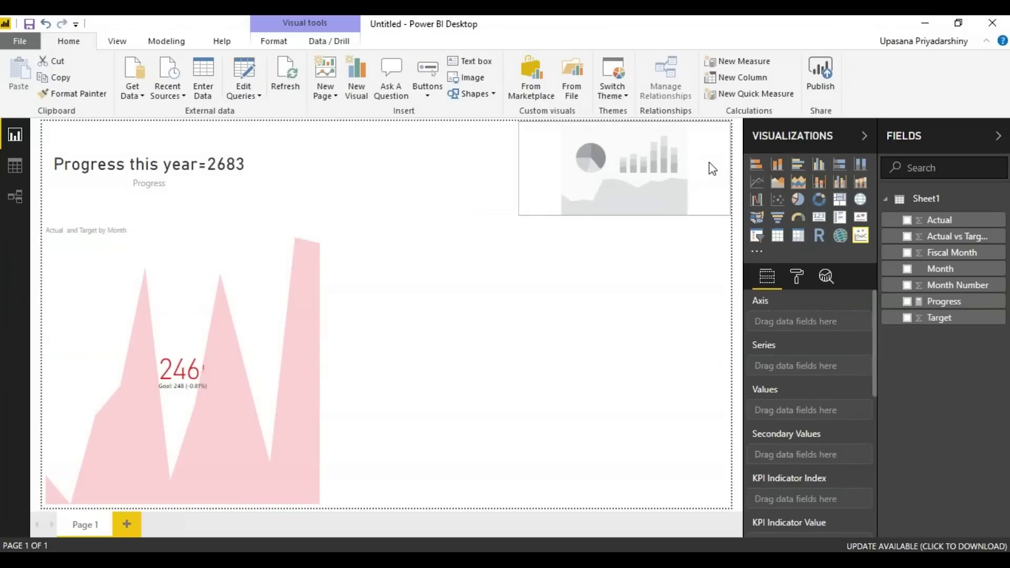
pyautogui.click(532, 217)
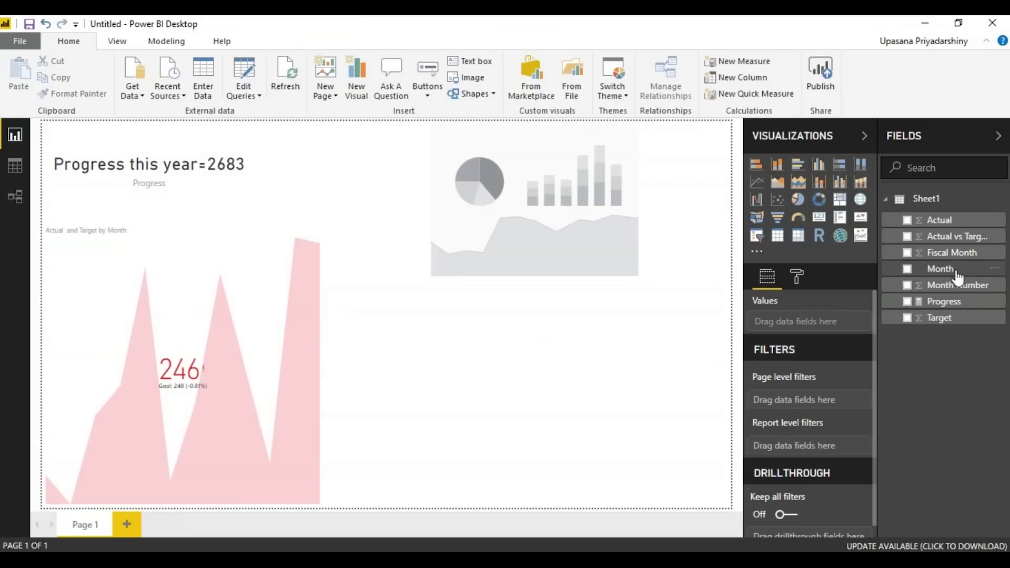
# - Plot Actual and Target by Month in the Power KPI chart
pyautogui.moveTo(958, 277); pyautogui.dragTo(828, 330)
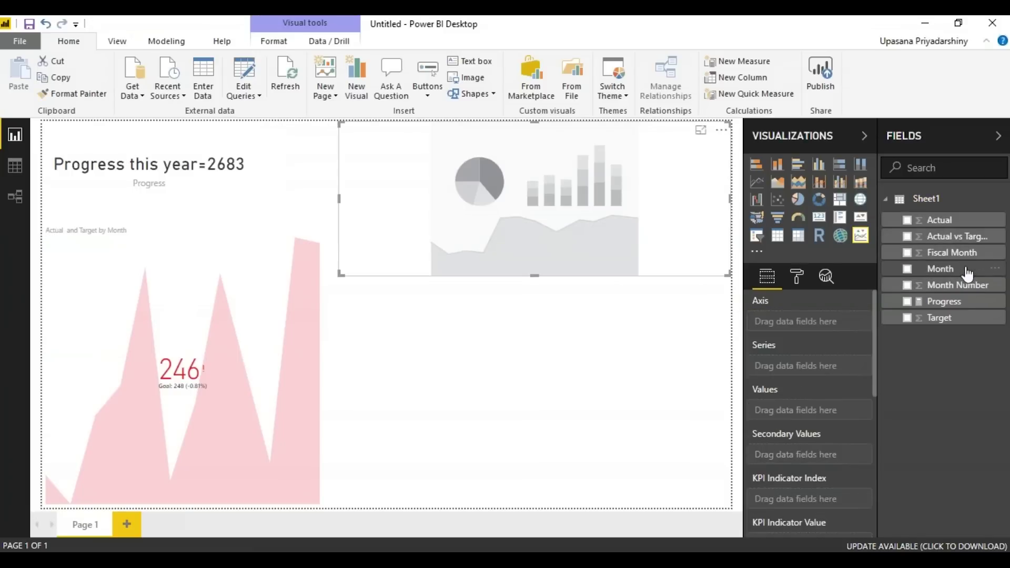
pyautogui.moveTo(940, 269); pyautogui.dragTo(800, 322)
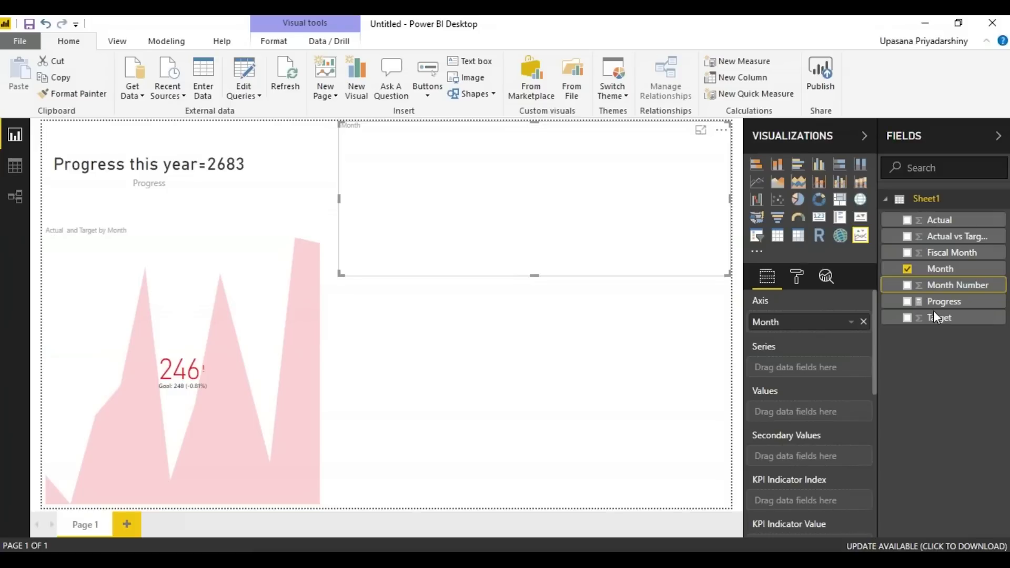
pyautogui.moveTo(941, 220); pyautogui.dragTo(813, 413)
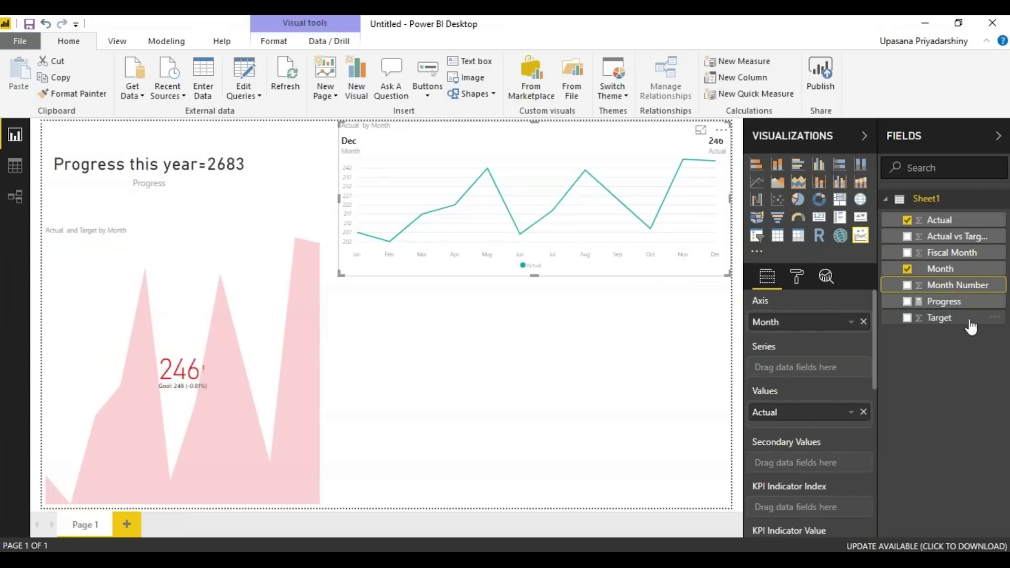
pyautogui.moveTo(971, 325); pyautogui.dragTo(842, 442)
pyautogui.moveTo(939, 318); pyautogui.dragTo(790, 441)
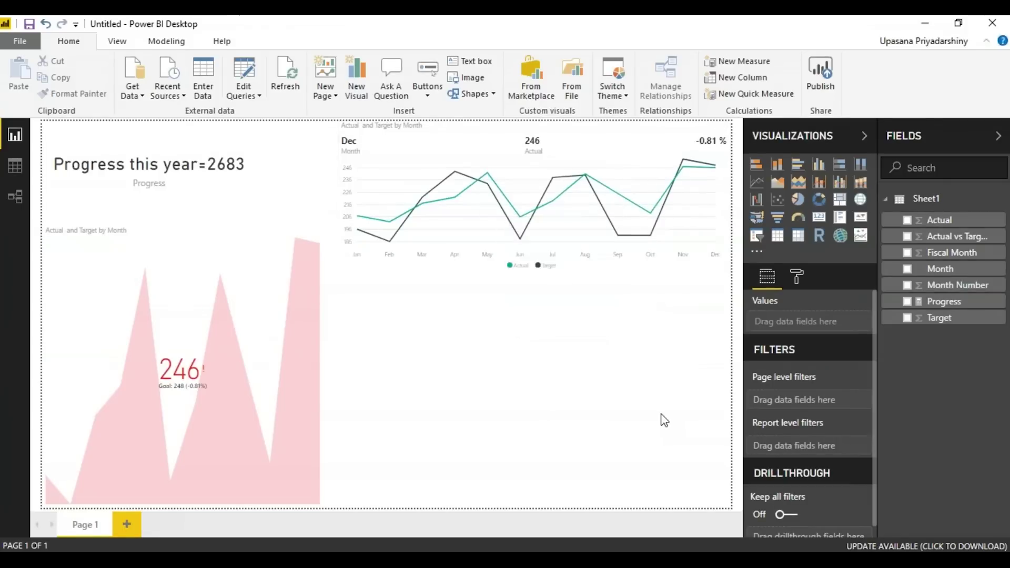
pyautogui.click(806, 287)
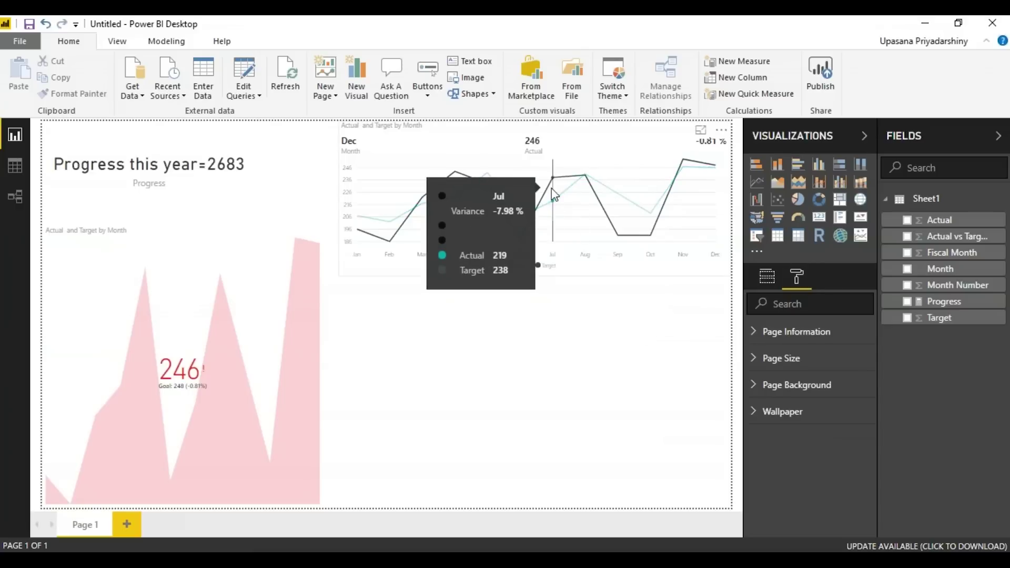
# - Replace the Power KPI chart's title text 'Actual and Target by Month' with 'KPI'
pyautogui.click(612, 156)
pyautogui.click(842, 334)
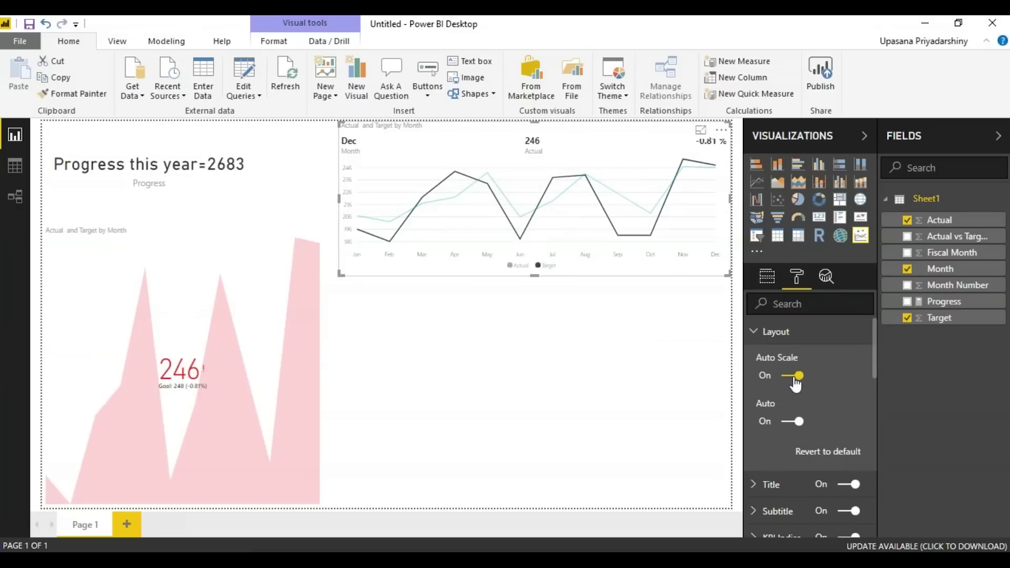
pyautogui.click(761, 333)
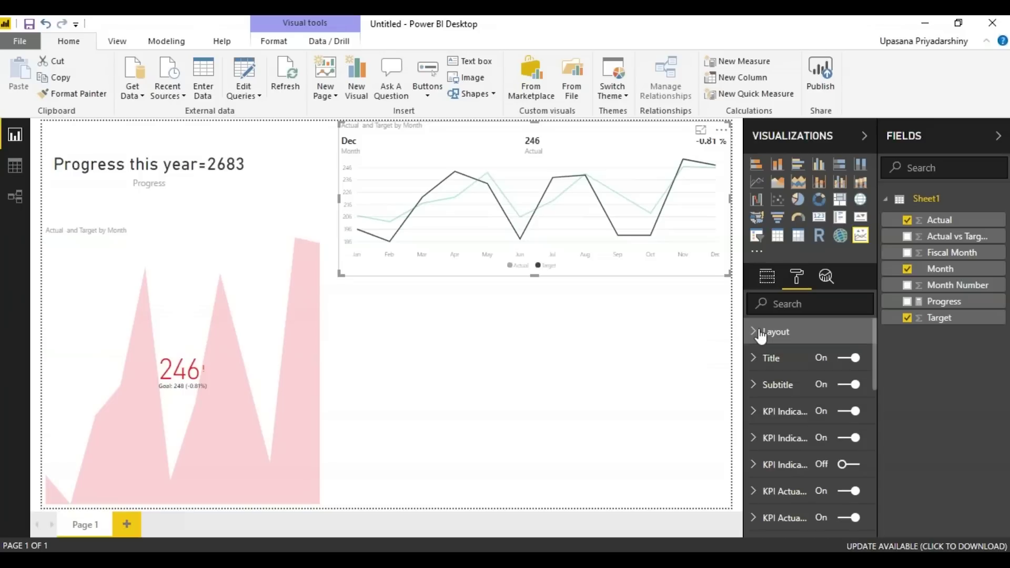
pyautogui.click(770, 363)
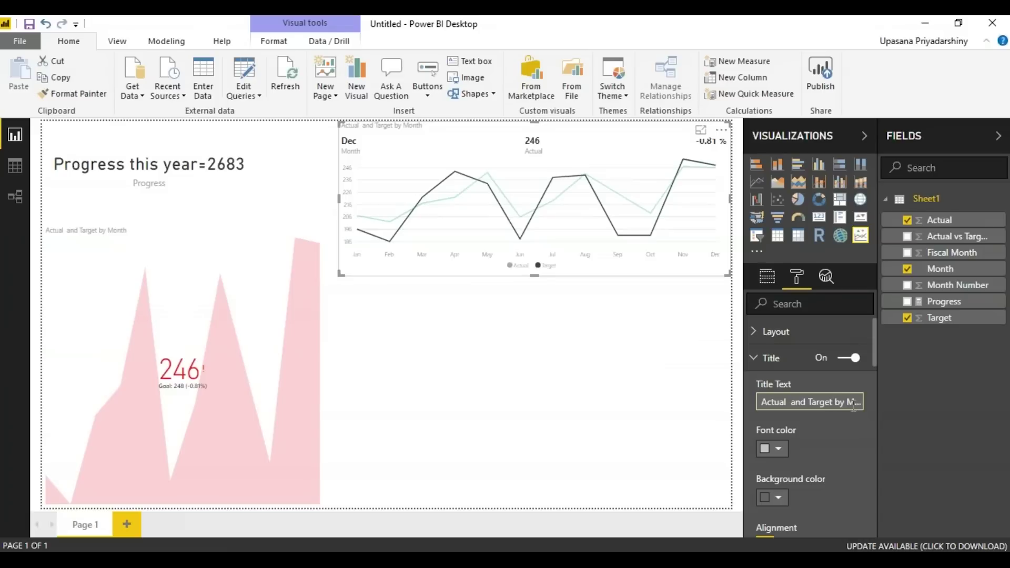
pyautogui.moveTo(825, 408); pyautogui.dragTo(695, 403)
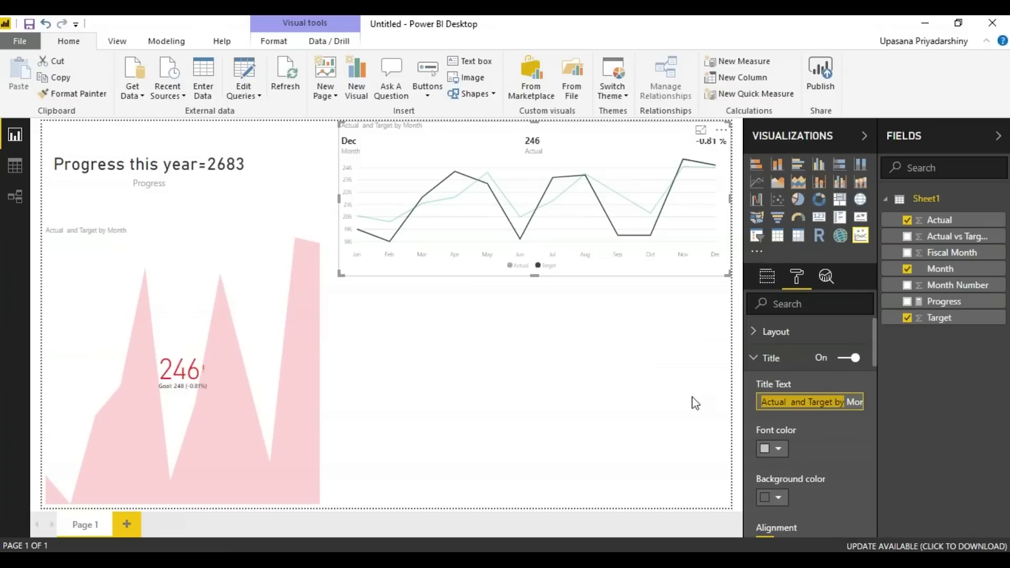
pyautogui.press('Delete')
pyautogui.press('Delete')
pyautogui.press('Delete')
pyautogui.press('Delete')
pyautogui.press('Delete')
pyautogui.press('Delete')
pyautogui.write('K')
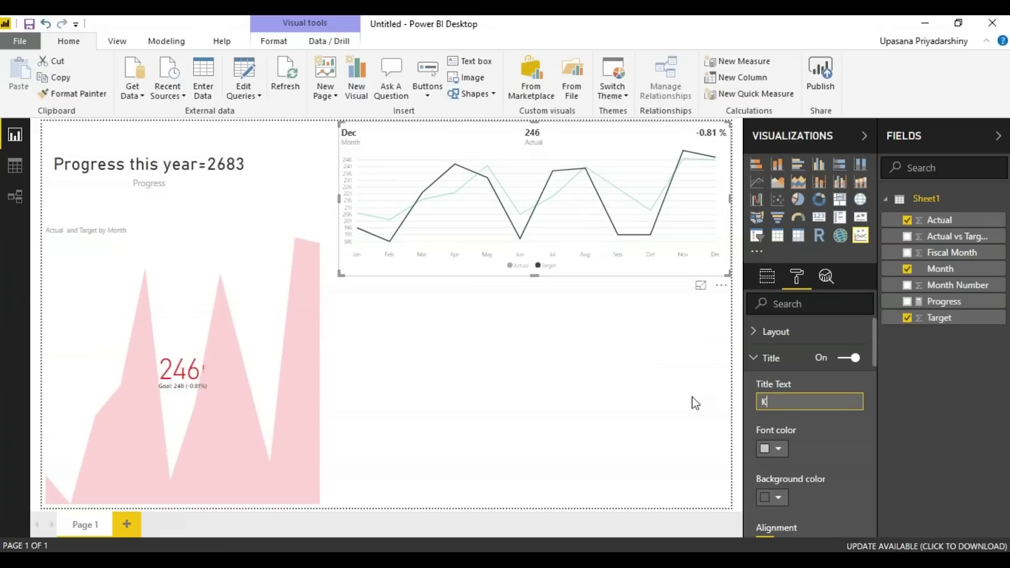
pyautogui.write('PI')
pyautogui.moveTo(873, 342)
pyautogui.mouseDown()
pyautogui.moveTo(874, 365)
pyautogui.moveTo(870, 331)
pyautogui.moveTo(880, 372)
pyautogui.moveTo(869, 457)
pyautogui.moveTo(871, 323)
pyautogui.mouseUp()
pyautogui.click(768, 276)
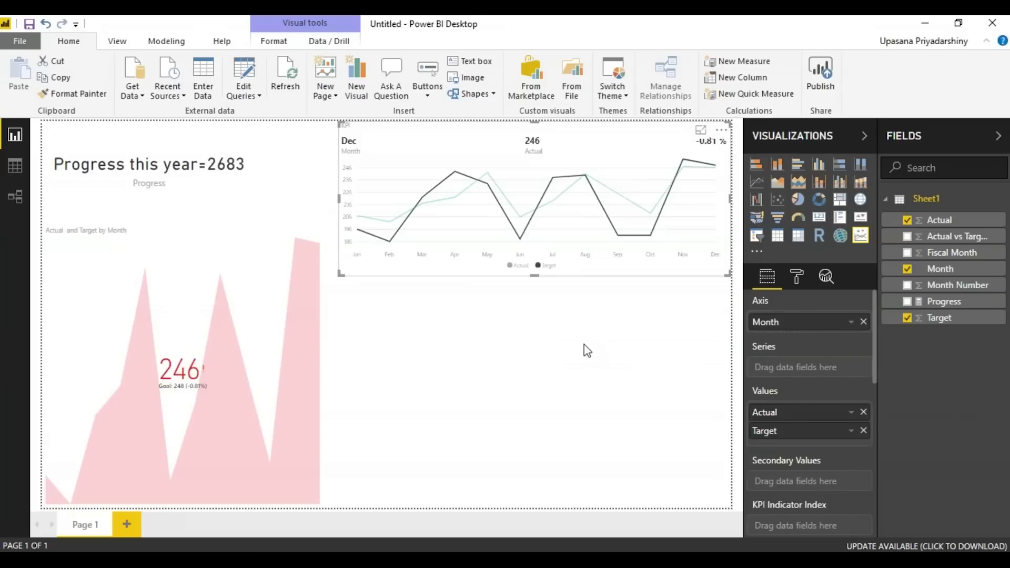
# - Add KPI Indicator from the marketplace's KPIs category and confirm the import
pyautogui.click(626, 338)
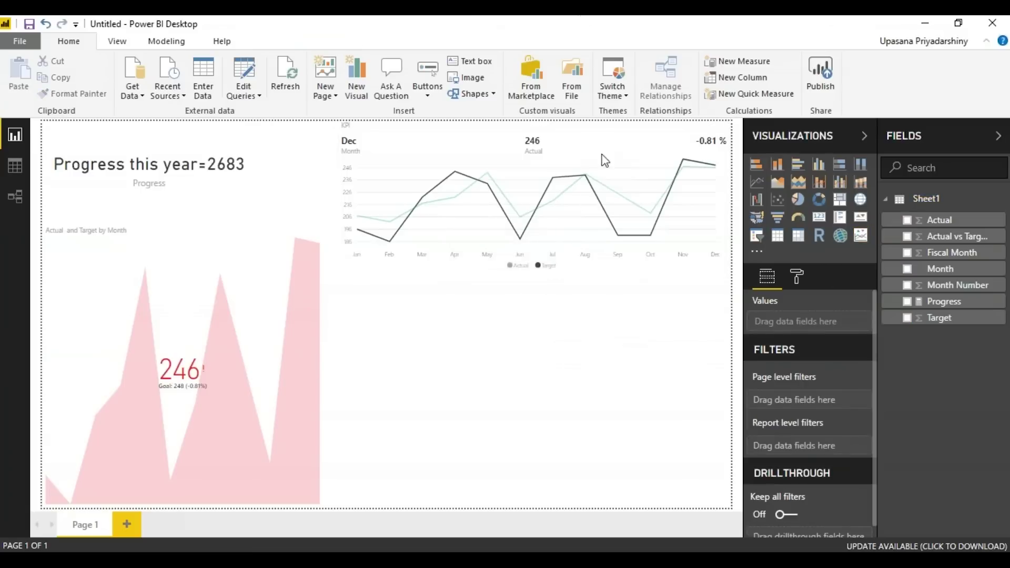
pyautogui.click(541, 90)
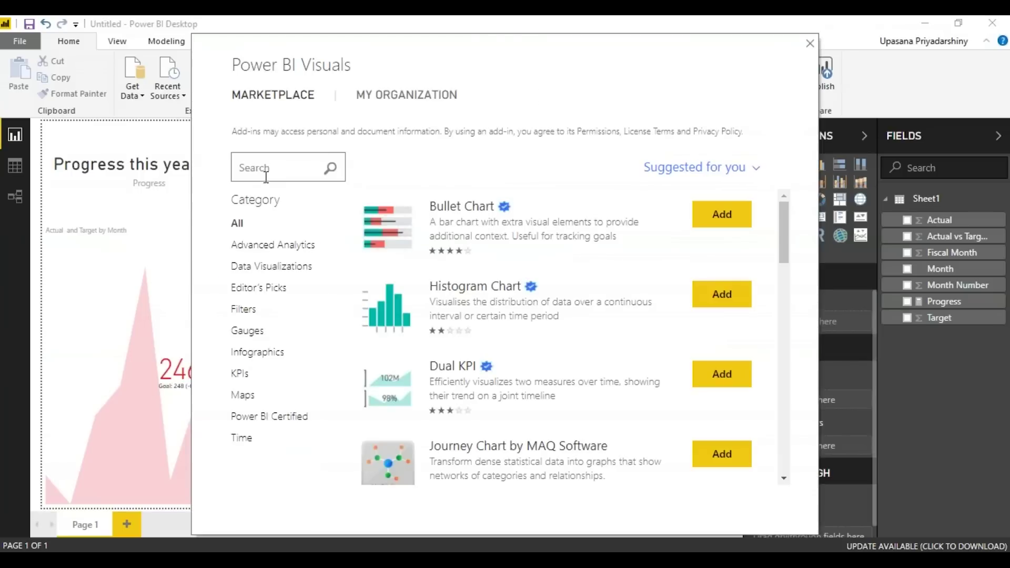
pyautogui.click(240, 373)
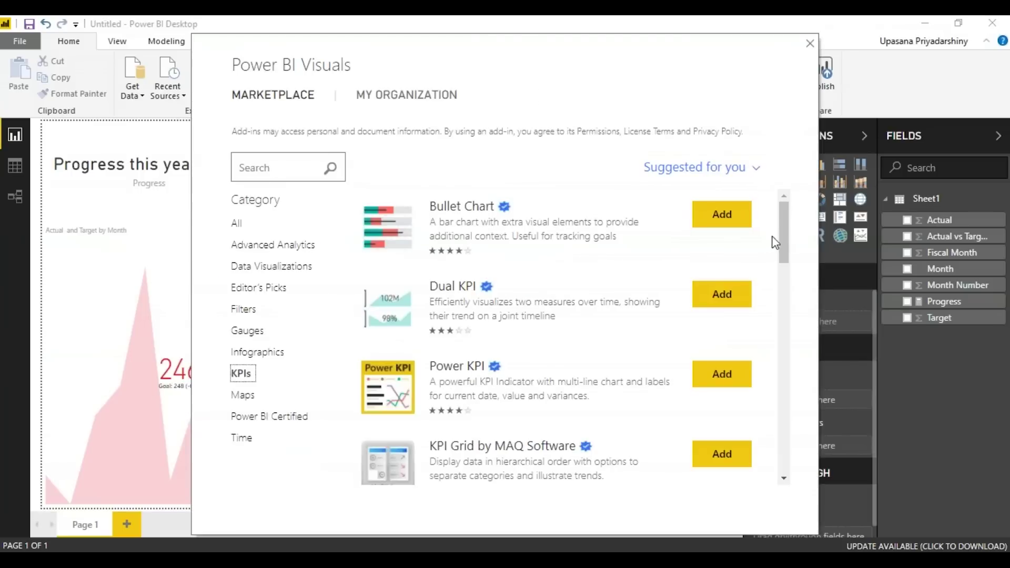
pyautogui.moveTo(789, 239); pyautogui.dragTo(845, 509)
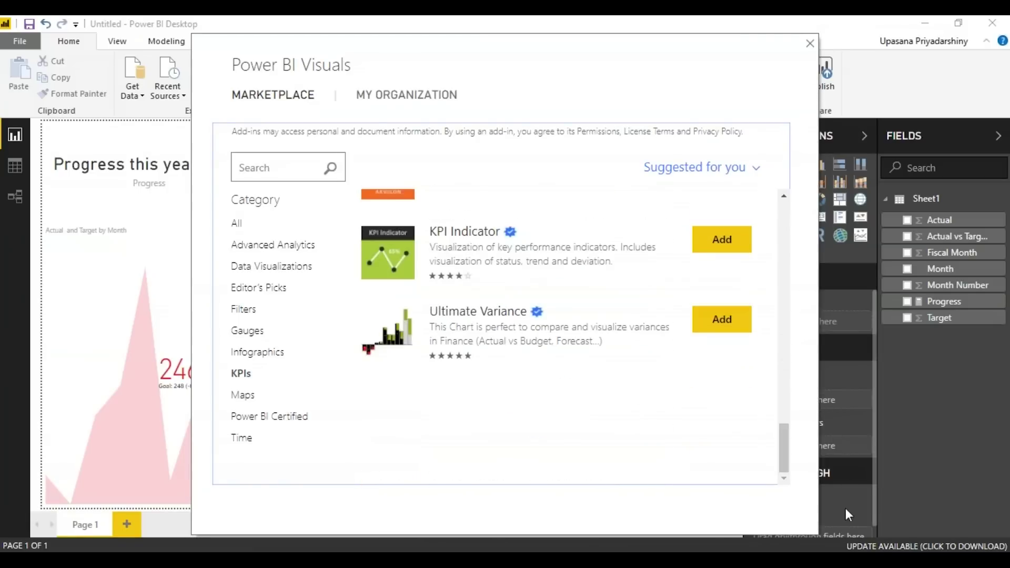
pyautogui.click(731, 252)
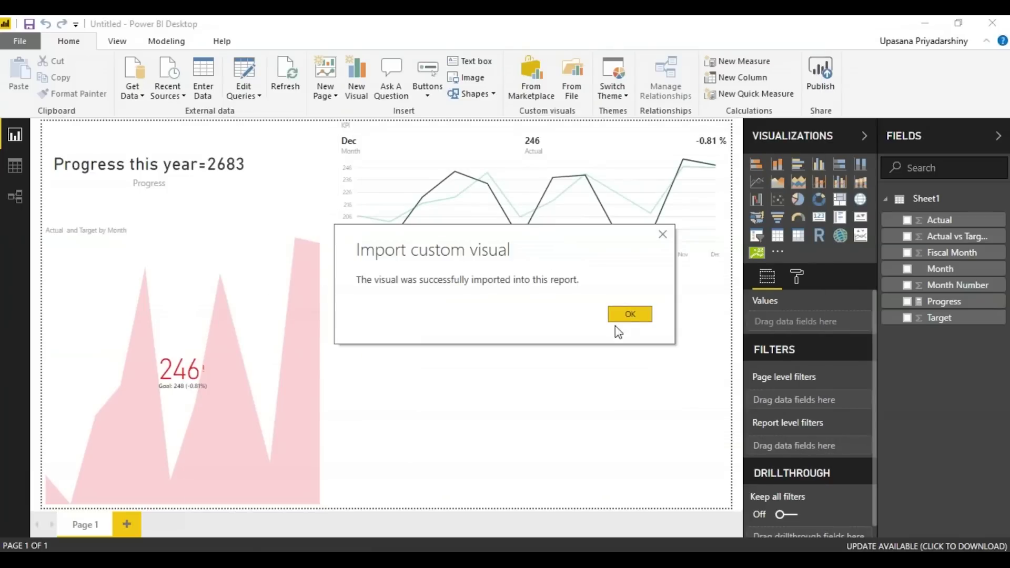
pyautogui.click(643, 313)
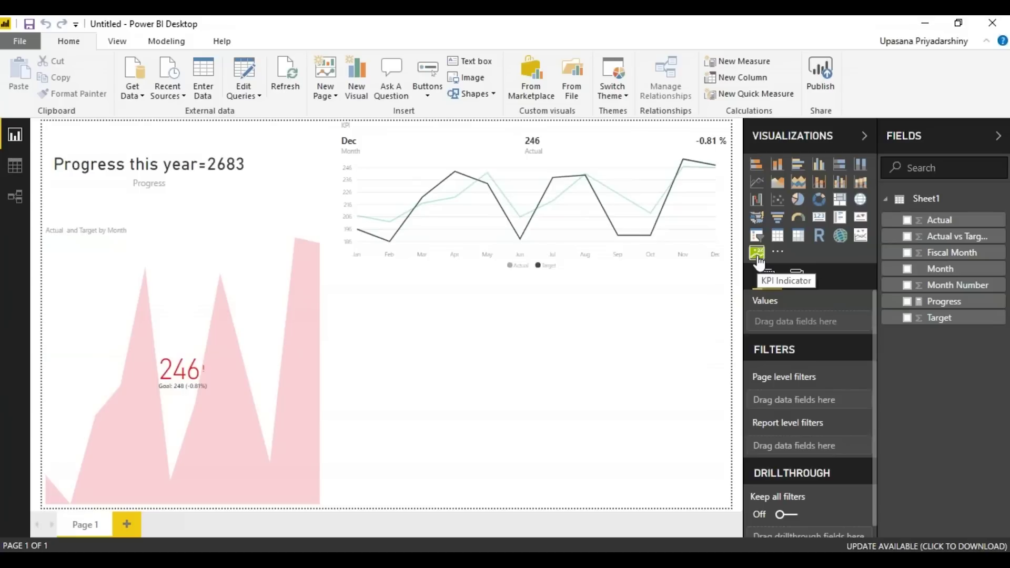
# - Insert a resized KPI Indicator below the KPI chart: Actual as value and trend, Target as target
pyautogui.click(757, 254)
pyautogui.moveTo(297, 167); pyautogui.dragTo(392, 305)
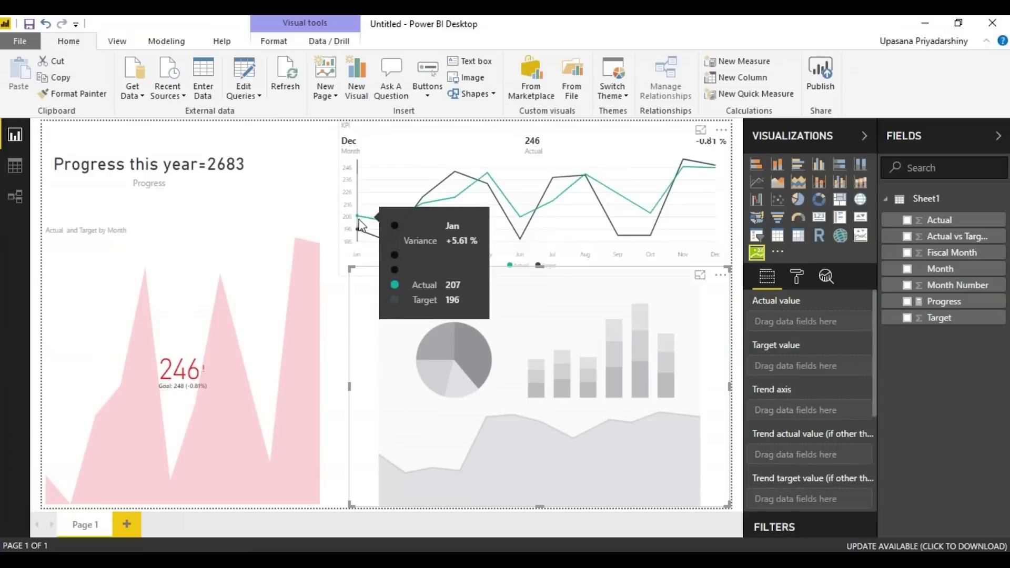
pyautogui.moveTo(940, 220); pyautogui.dragTo(811, 322)
pyautogui.moveTo(940, 318); pyautogui.dragTo(959, 295)
pyautogui.moveTo(889, 219); pyautogui.dragTo(842, 413)
pyautogui.moveTo(620, 262); pyautogui.dragTo(597, 275)
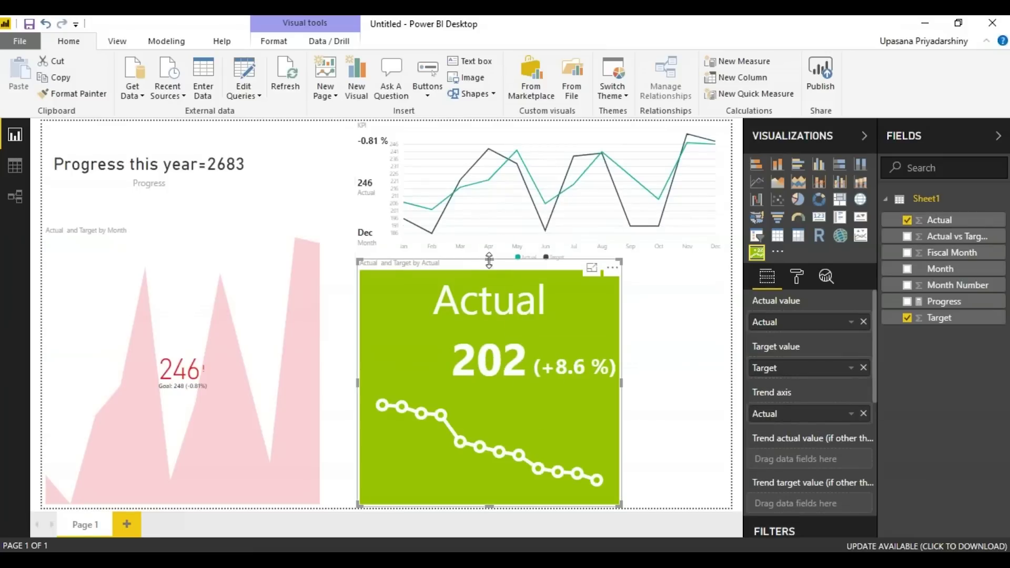
pyautogui.moveTo(602, 406); pyautogui.dragTo(603, 408)
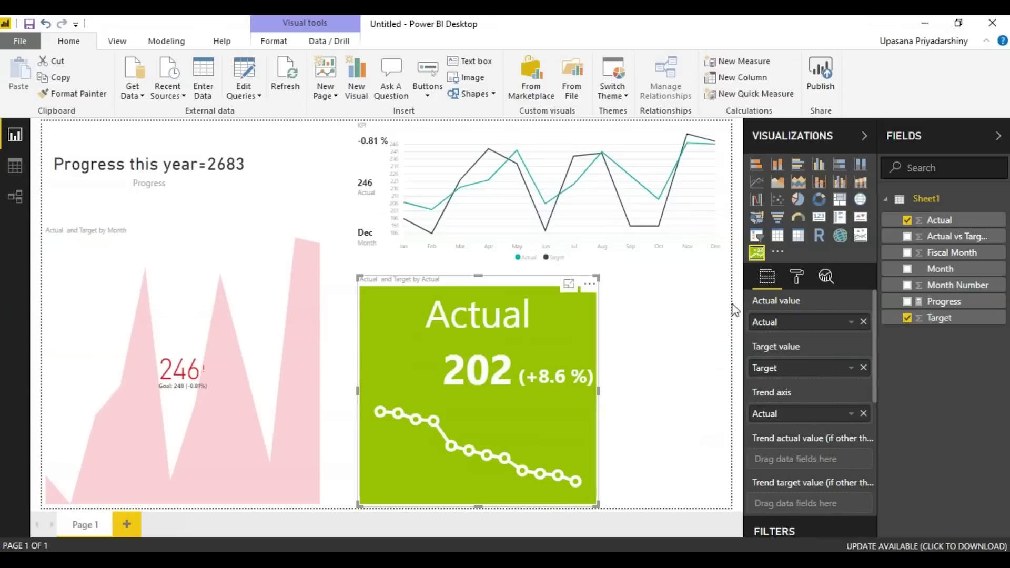
# - Set the KPI Indicator's KPI General chart type to Bar, keeping Increasing is better banding
pyautogui.click(796, 278)
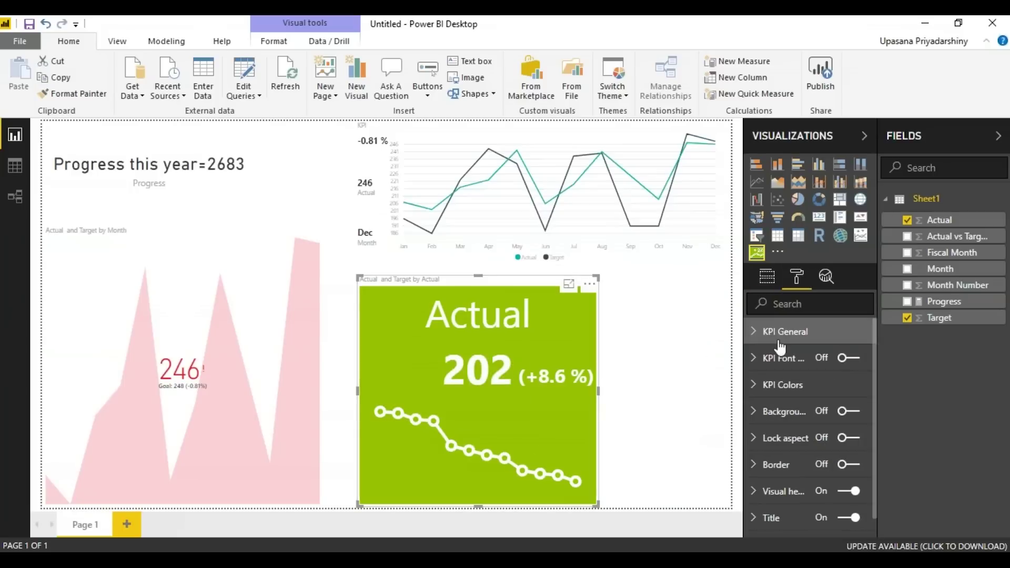
pyautogui.click(868, 331)
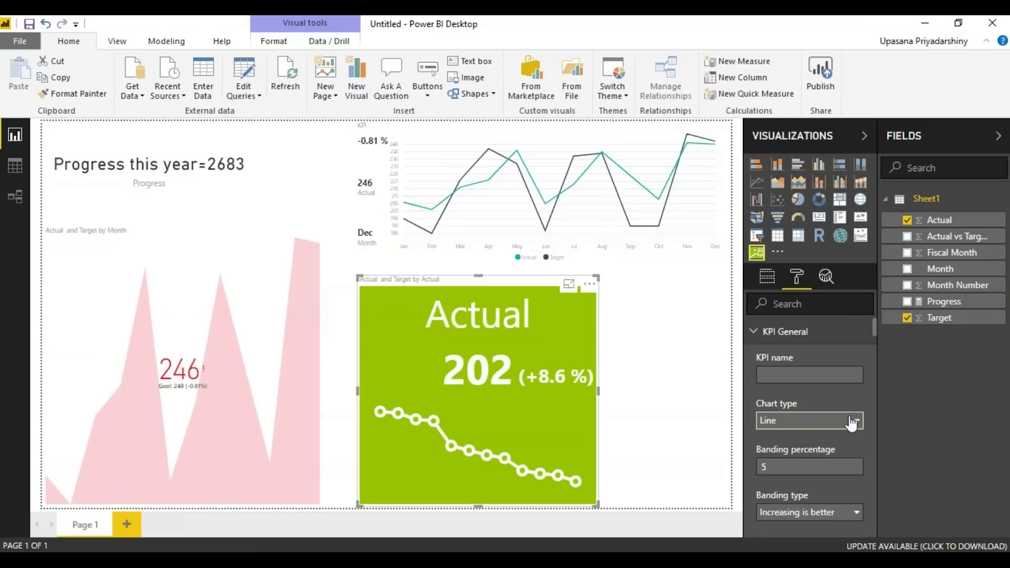
pyautogui.click(851, 423)
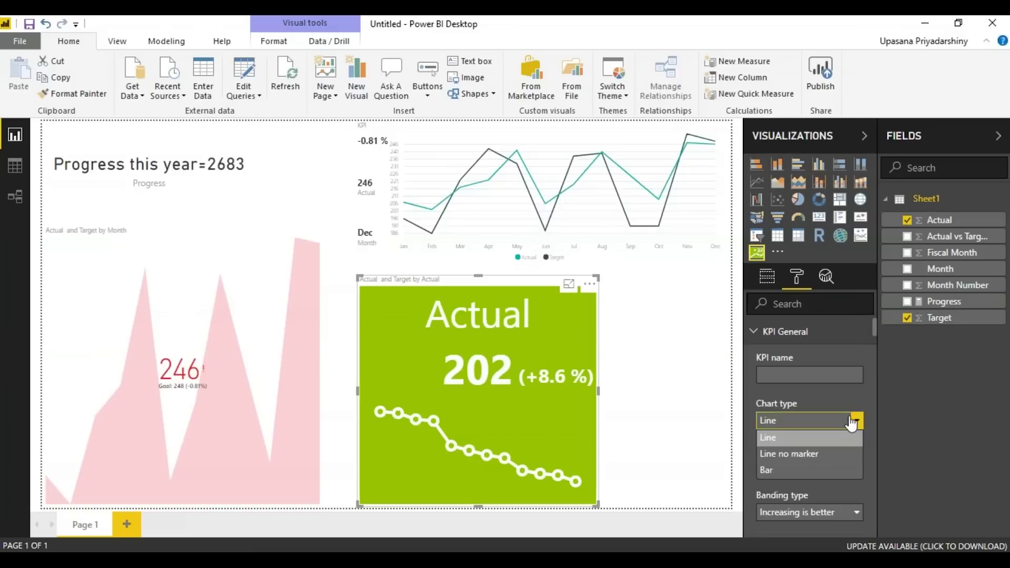
pyautogui.click(848, 454)
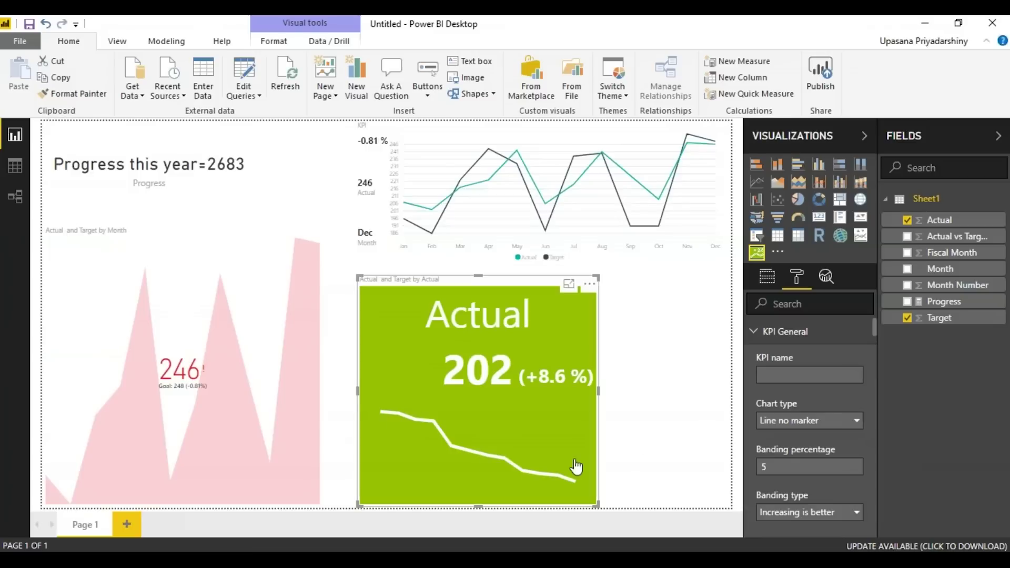
pyautogui.click(826, 421)
pyautogui.click(810, 467)
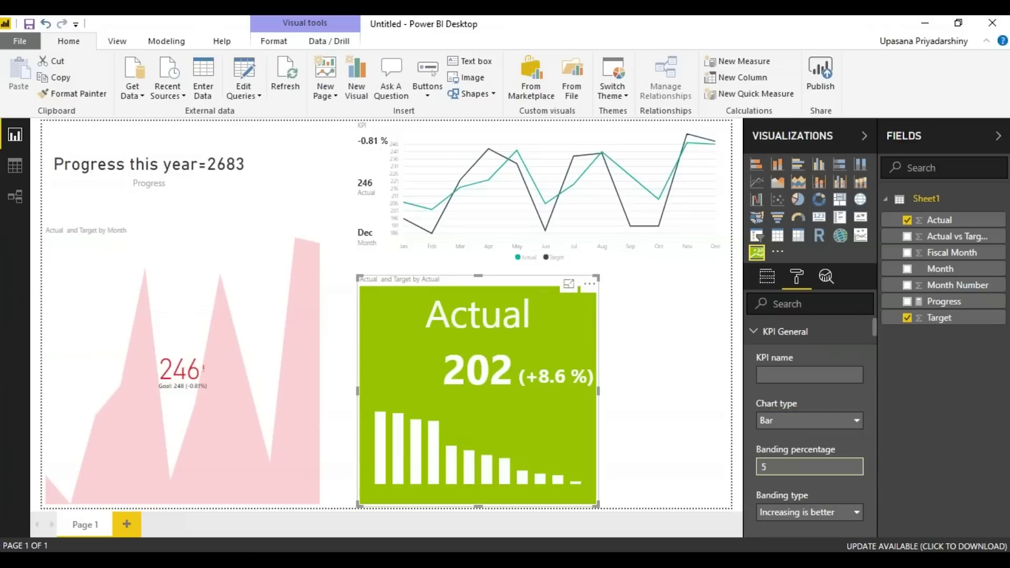
pyautogui.click(856, 513)
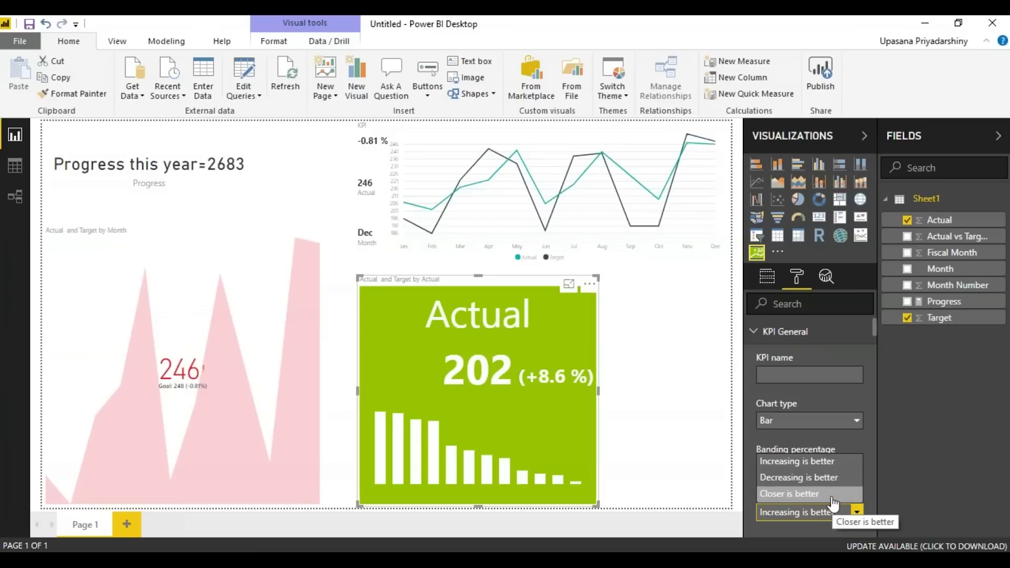
pyautogui.click(831, 468)
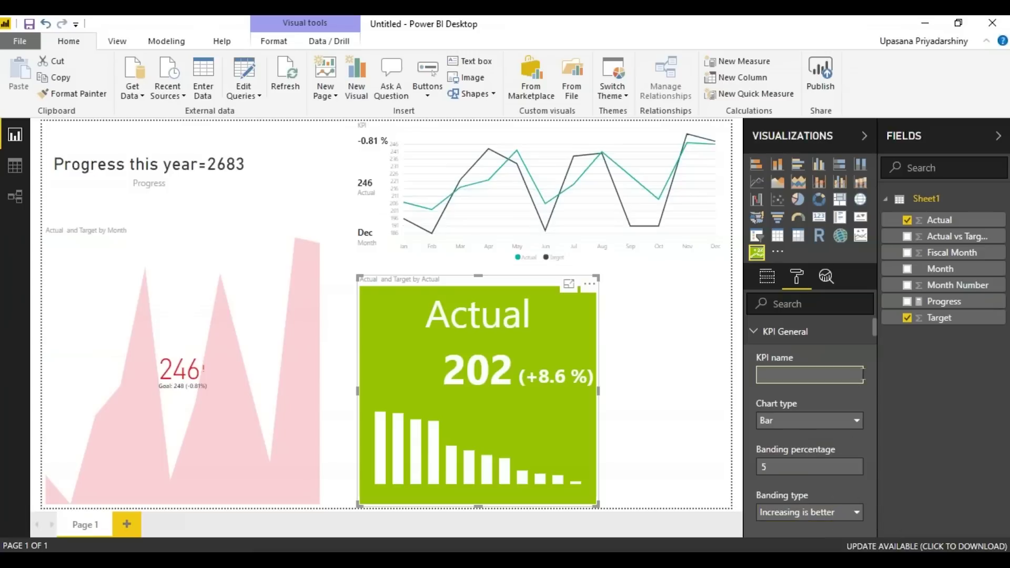
pyautogui.moveTo(875, 326)
pyautogui.mouseDown()
pyautogui.moveTo(883, 479)
pyautogui.moveTo(871, 324)
pyautogui.moveTo(867, 520)
pyautogui.moveTo(867, 334)
pyautogui.mouseUp()
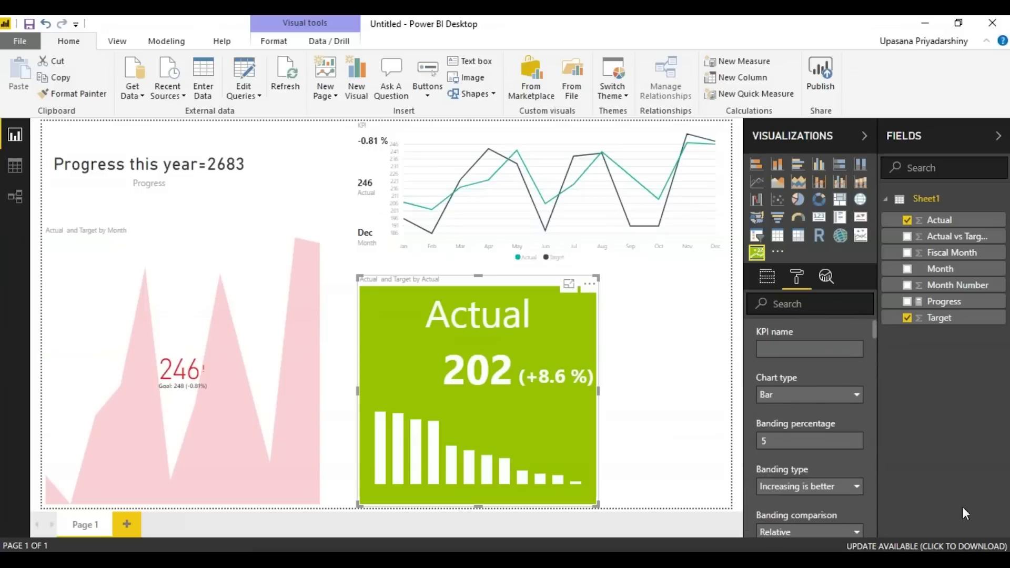
pyautogui.click(743, 227)
# - Add a Month slicer at the bottom right, trying Feb and Jan before clearing the filter
pyautogui.click(761, 236)
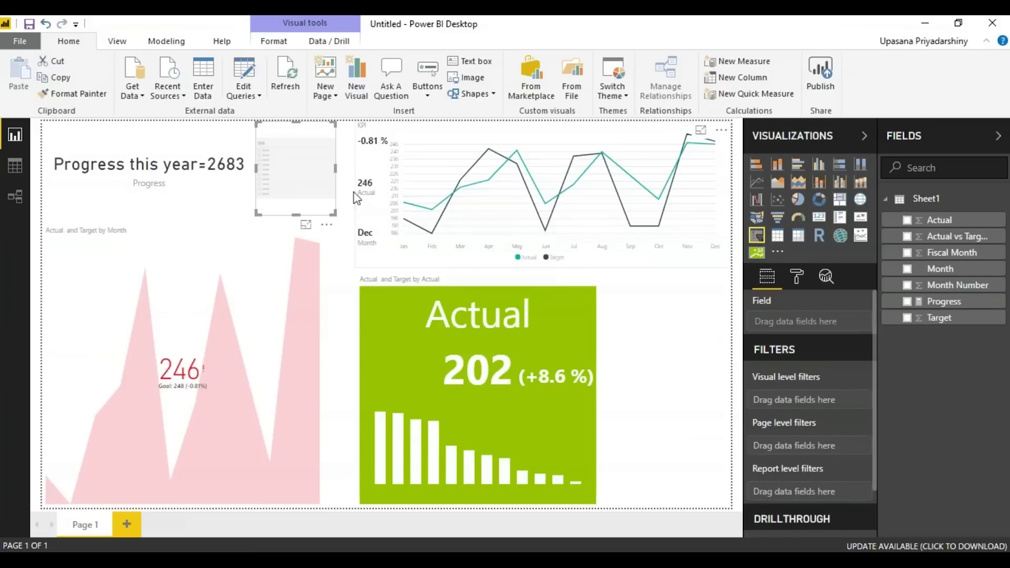
pyautogui.moveTo(941, 269); pyautogui.dragTo(767, 322)
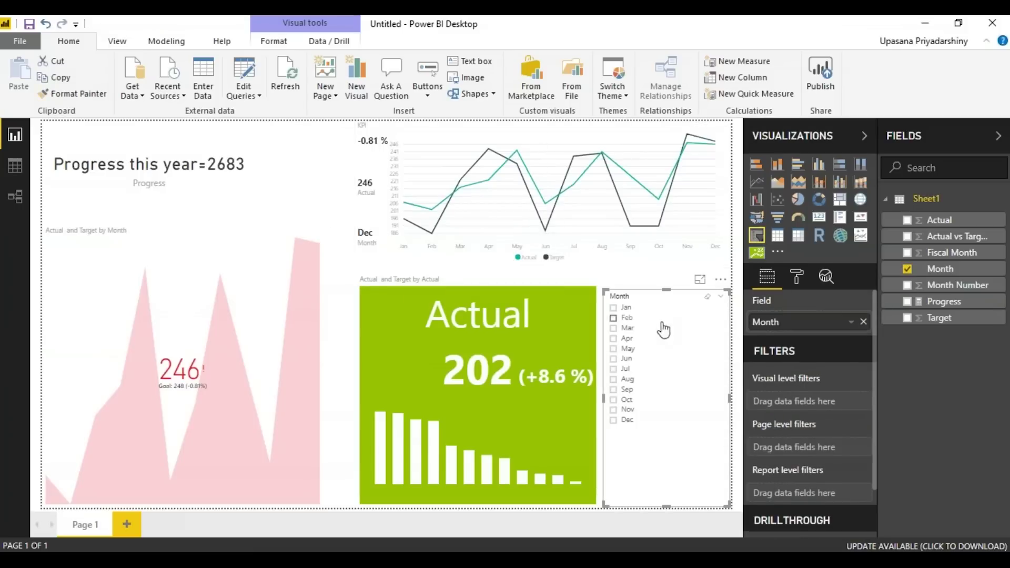
pyautogui.click(613, 318)
pyautogui.click(614, 308)
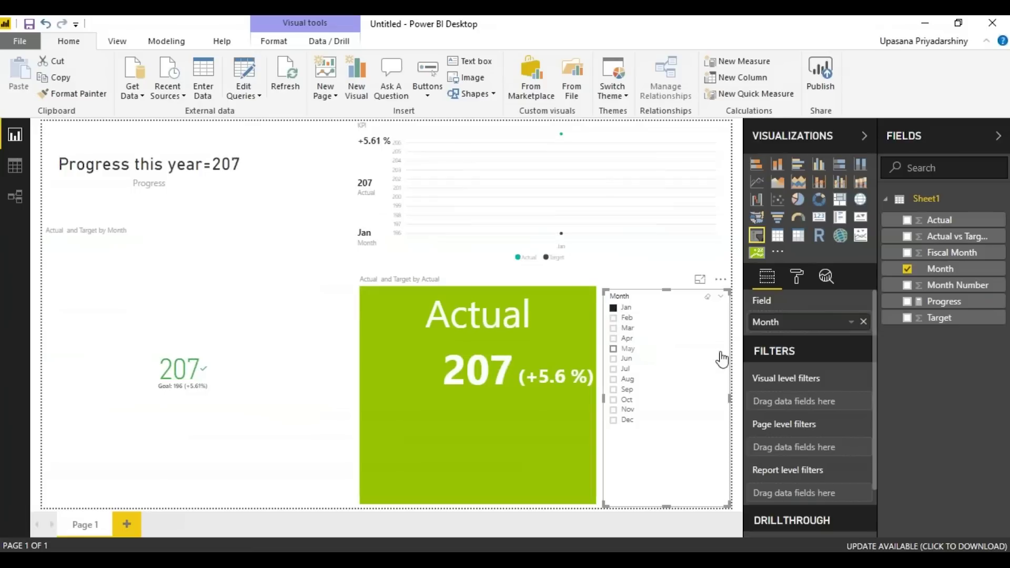
pyautogui.click(707, 297)
# - Turn off Single Select on the slicer and tick every month from Jan through Nov
pyautogui.click(797, 277)
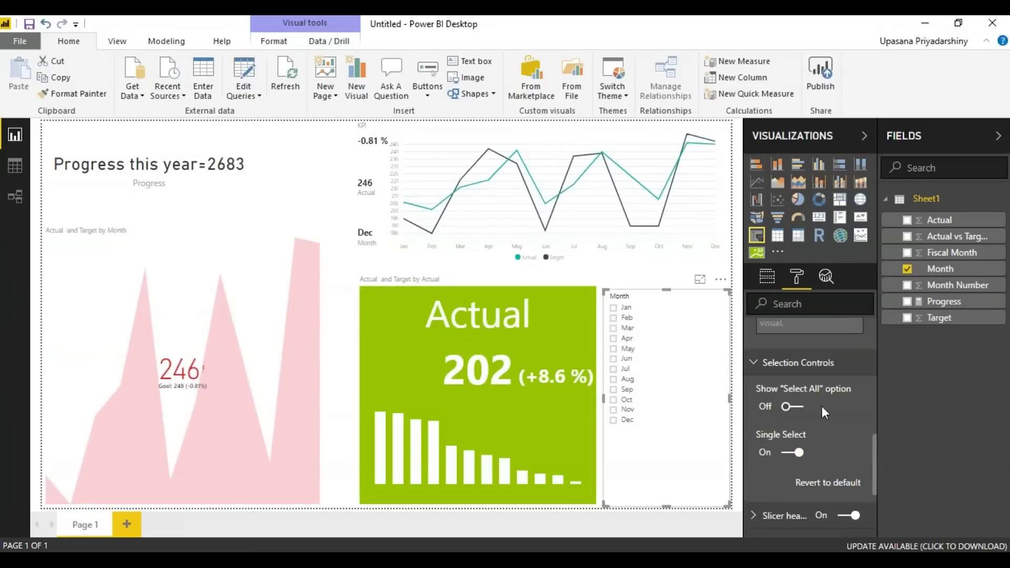
pyautogui.click(787, 453)
pyautogui.click(614, 308)
pyautogui.click(613, 318)
pyautogui.click(614, 328)
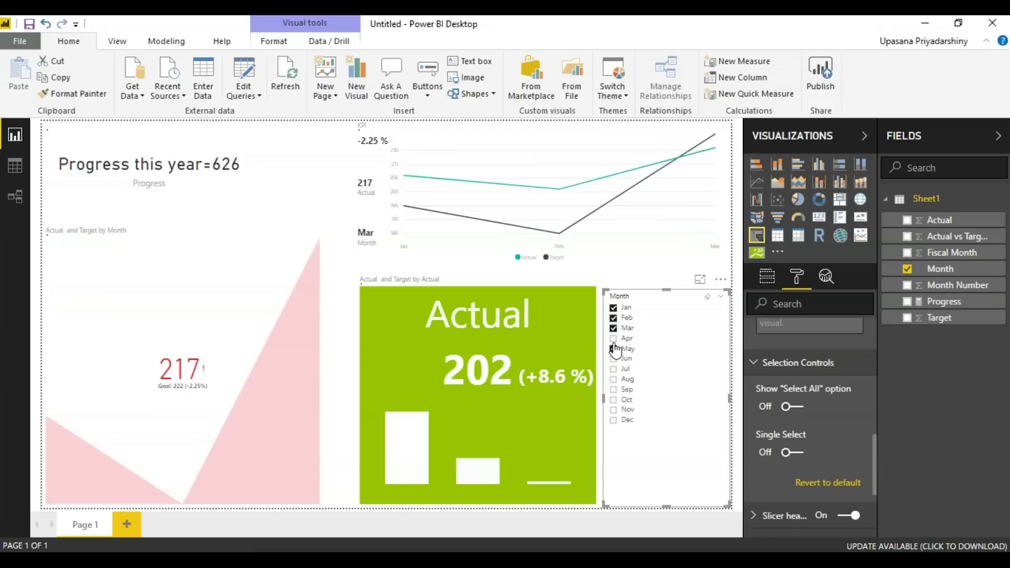
pyautogui.click(614, 348)
pyautogui.click(614, 359)
pyautogui.click(614, 379)
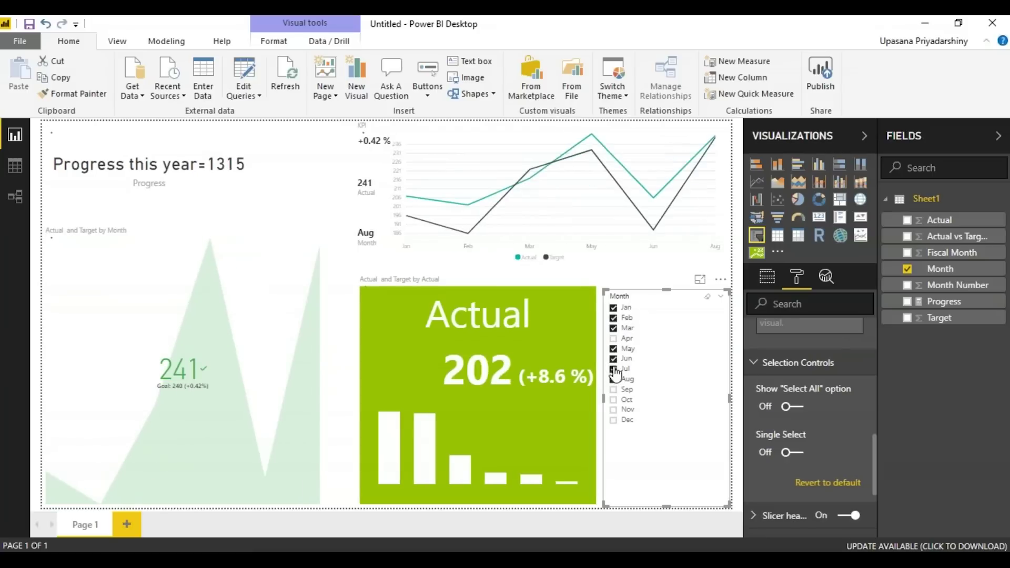
pyautogui.click(613, 338)
pyautogui.click(614, 389)
pyautogui.click(613, 400)
pyautogui.click(613, 410)
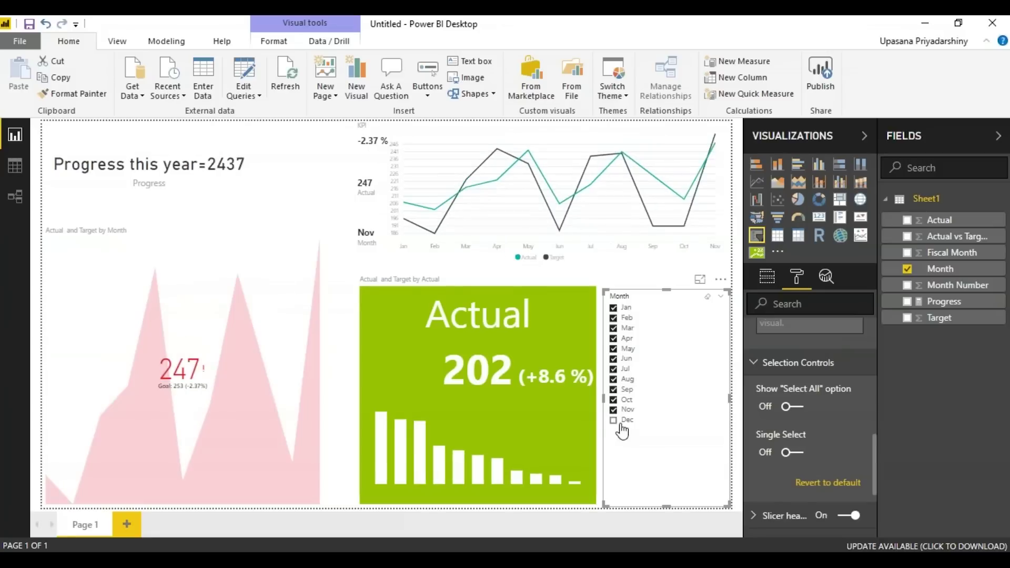